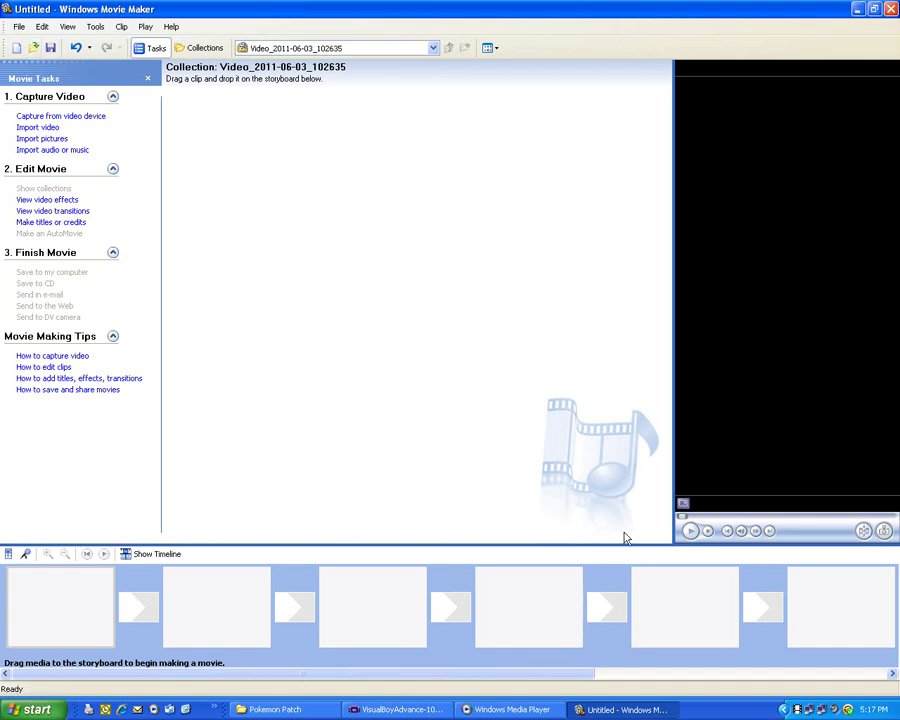
Widen the preview monitor and adjust the storyboard area's height.
left_click_drag(673, 467, 483, 425)
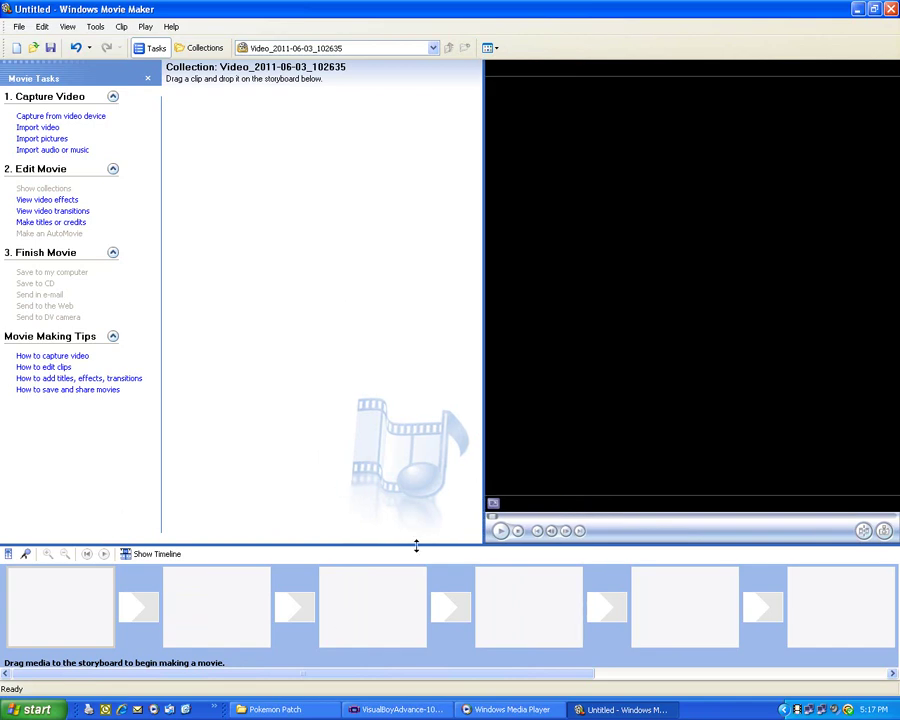
mouse_move(416, 545)
left_mouse_down()
mouse_move(417, 348)
mouse_move(392, 555)
left_mouse_up()
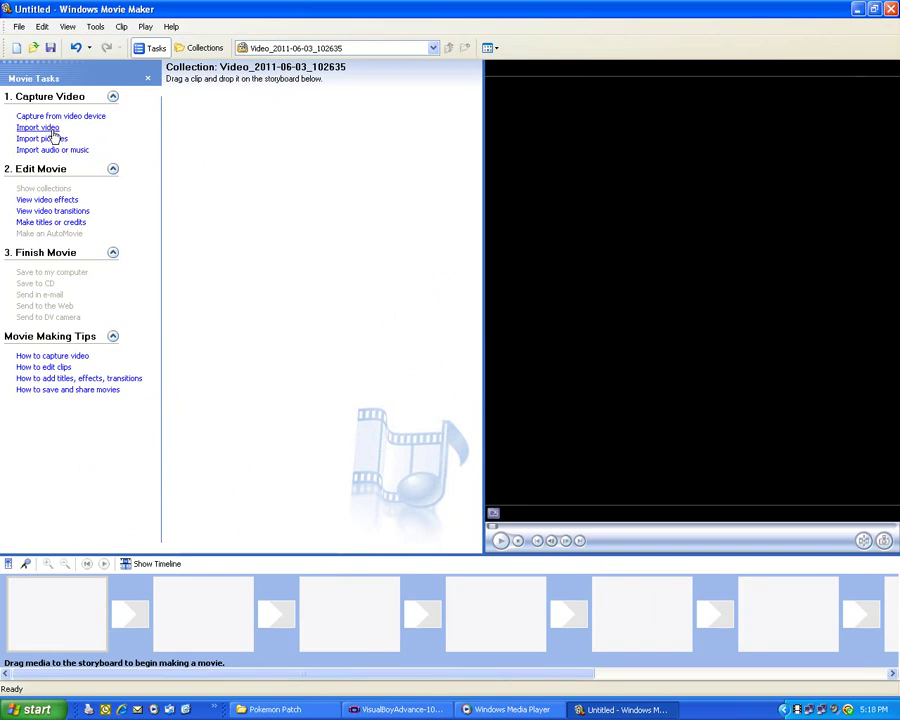
Import the ruby1 video from My Documents, then bring the Pokemon Patch folder forward.
left_click(50, 128)
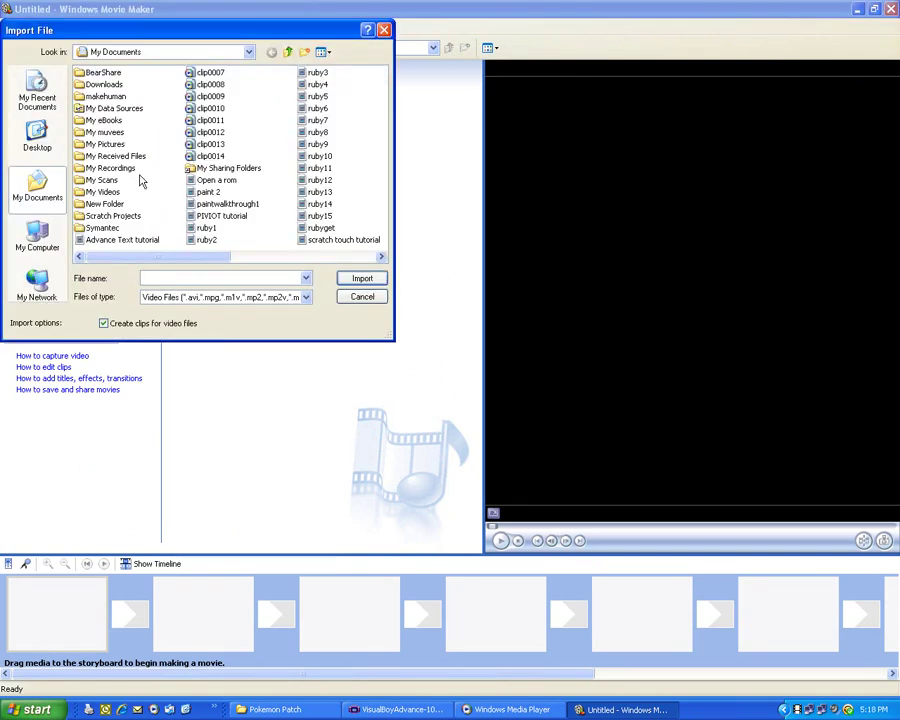
double_click(206, 228)
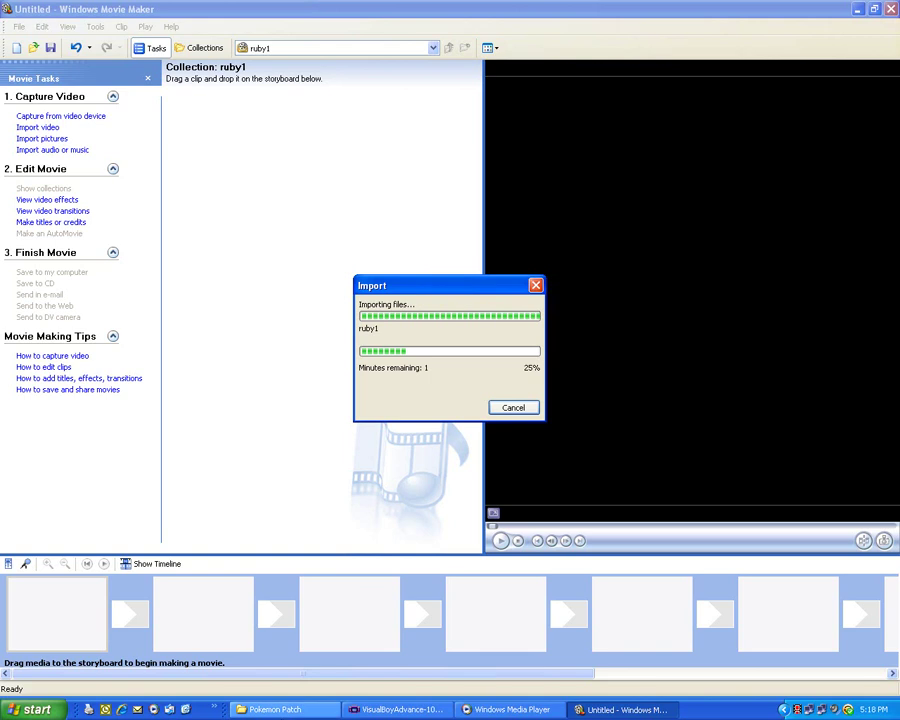
left_click(270, 709)
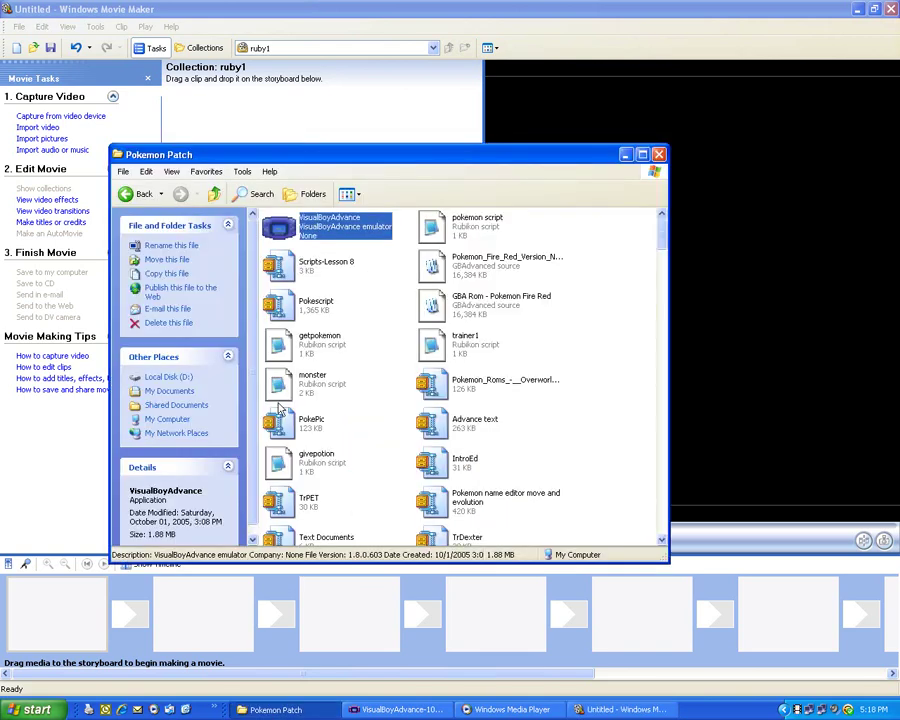
Launch a blank Notepad and park its narrowed window on the right side of the screen.
left_click(627, 155)
left_click(37, 709)
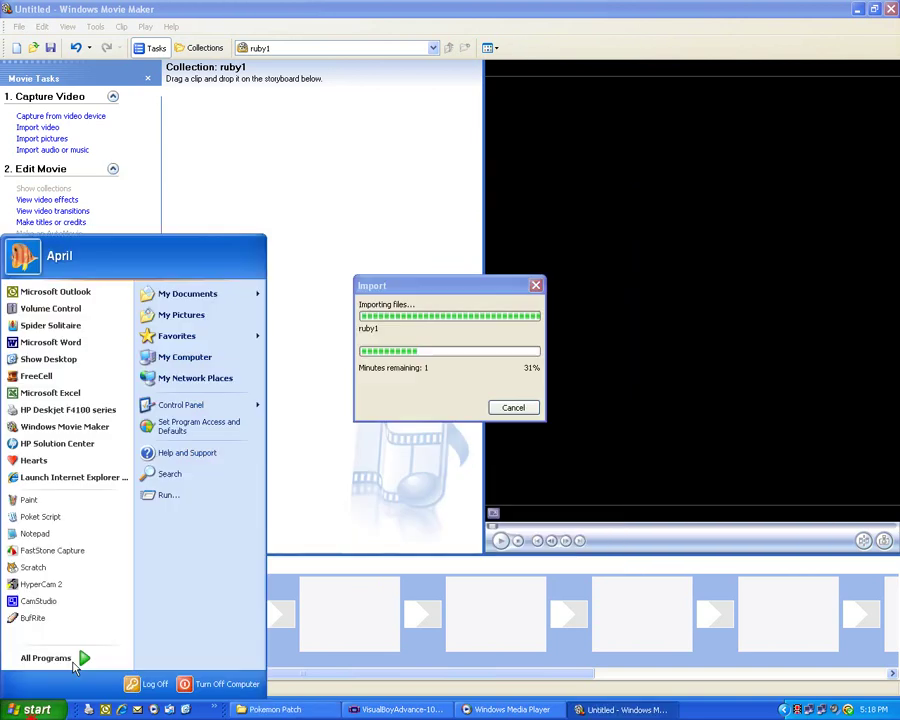
left_click(55, 500)
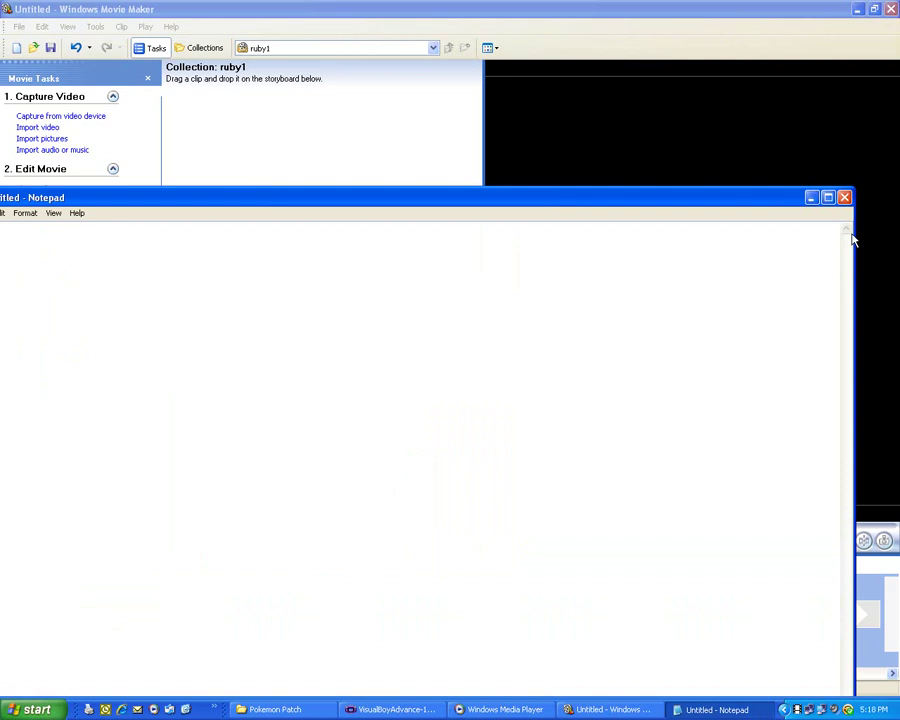
left_click_drag(852, 235, 331, 216)
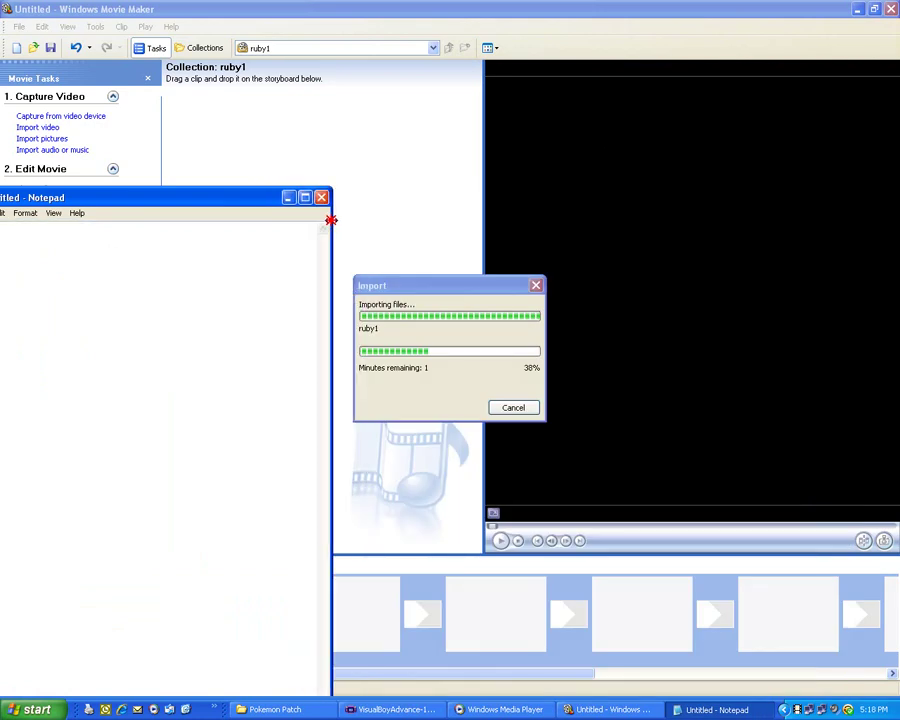
left_click_drag(100, 197, 250, 184)
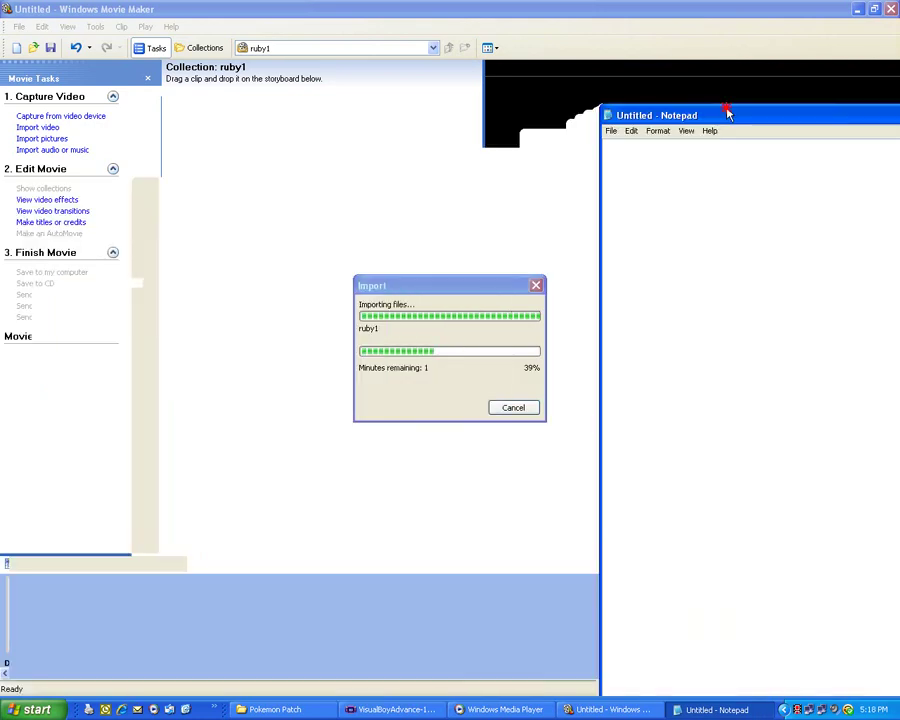
left_click_drag(445, 183, 685, 92)
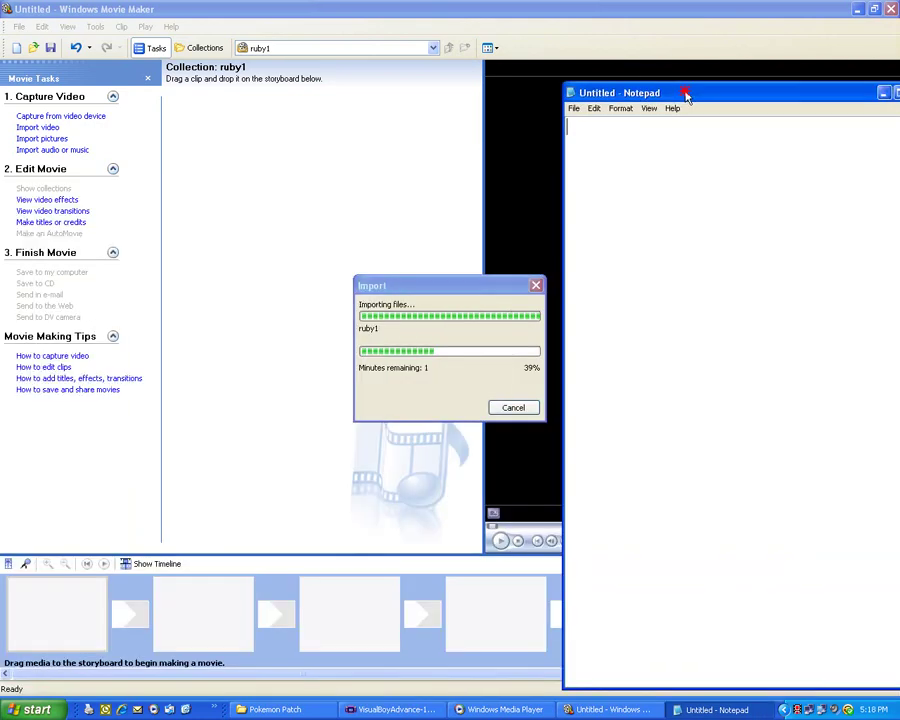
Type the opening script lines #org $script, lock and faceplayer.
type("#o")
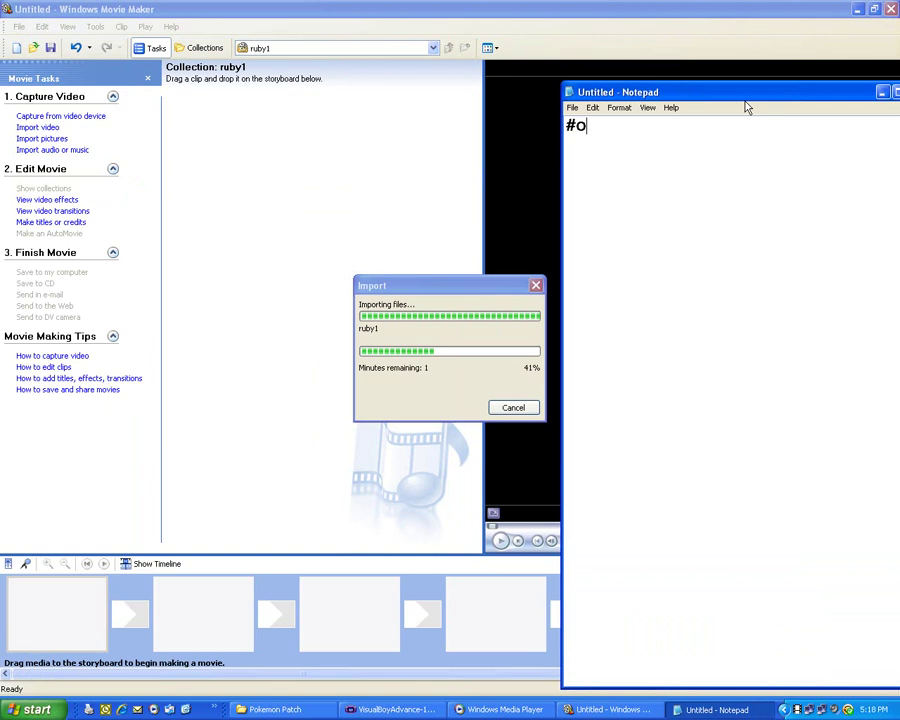
type("rg $")
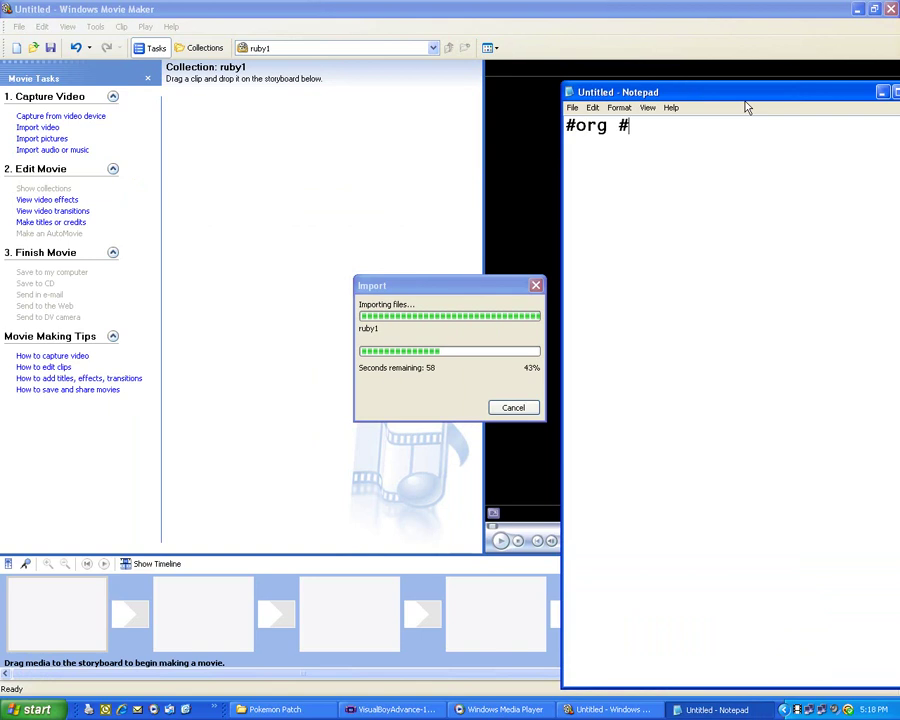
type("scri")
type("pt")
key("Return")
type("lock")
key("Return")
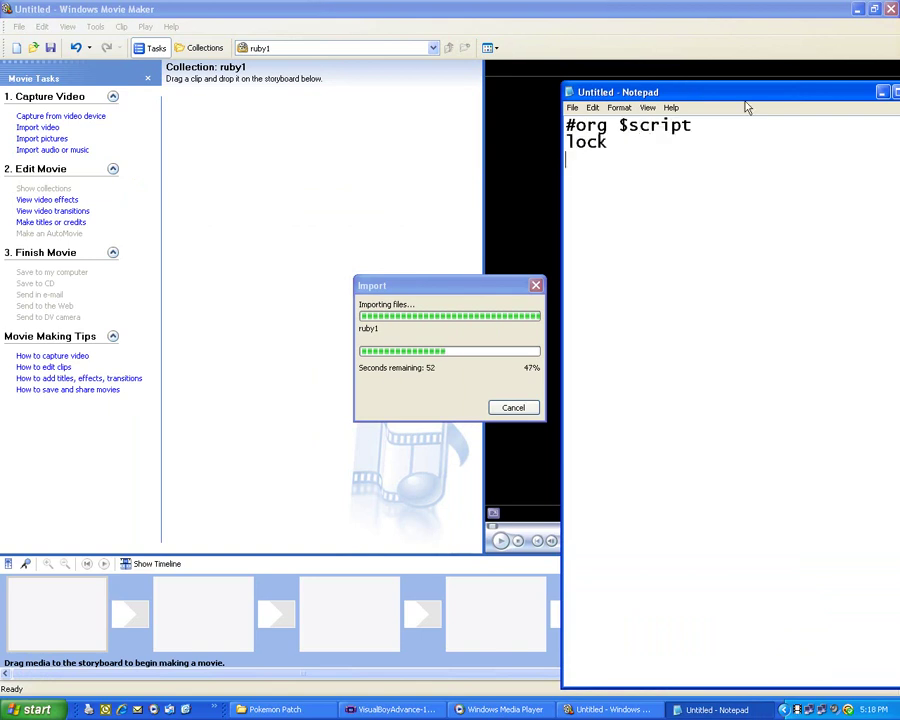
type("face")
key("BackSpace")
key("BackSpace")
type("ace")
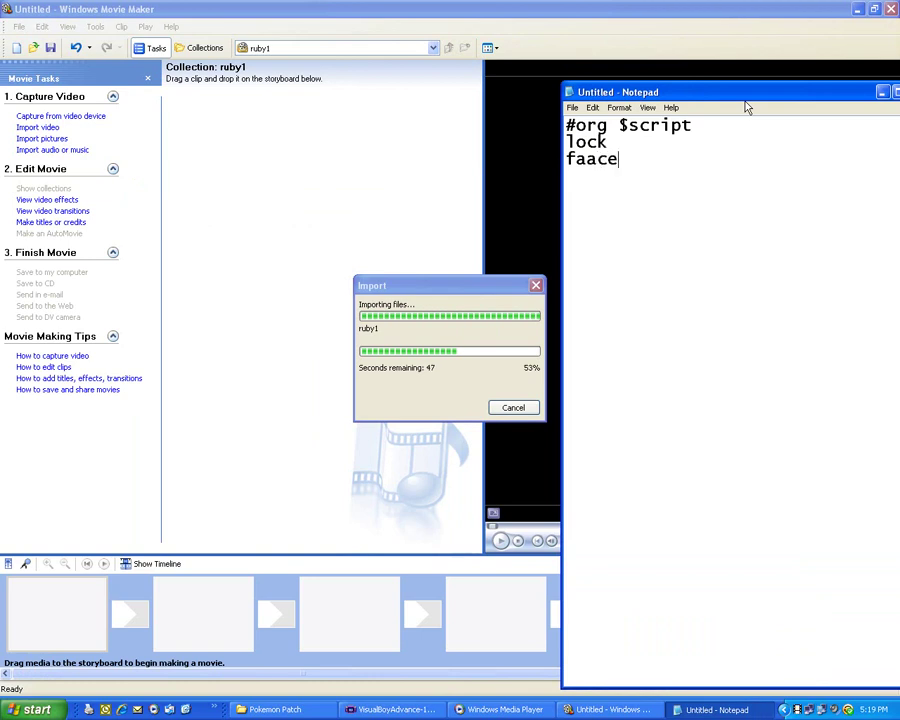
type("palyer")
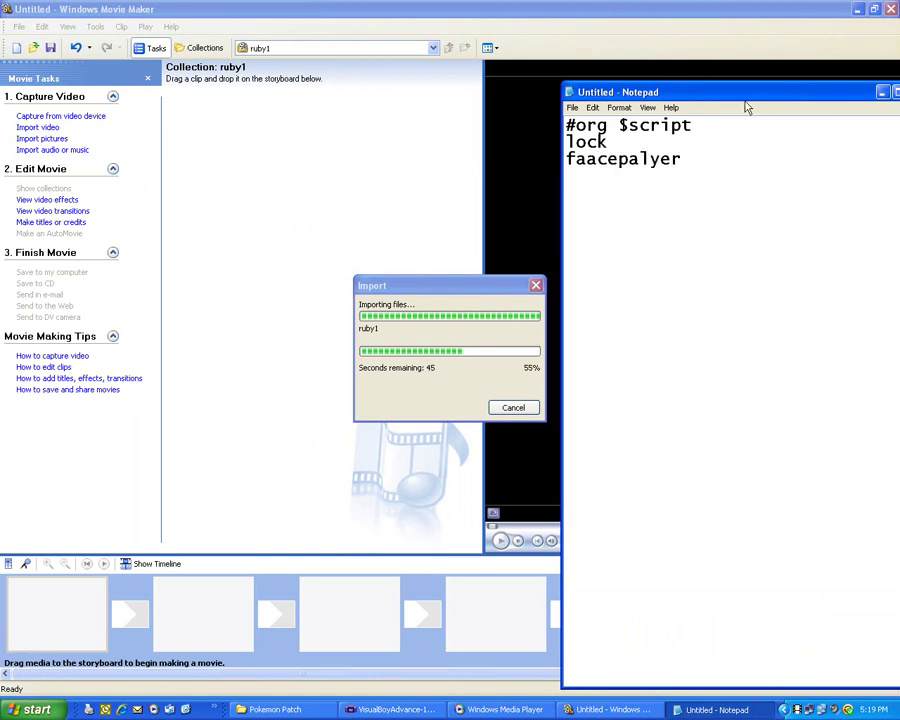
key("BackSpace")
key("BackSpace")
key("BackSpace")
key("BackSpace")
key("BackSpace")
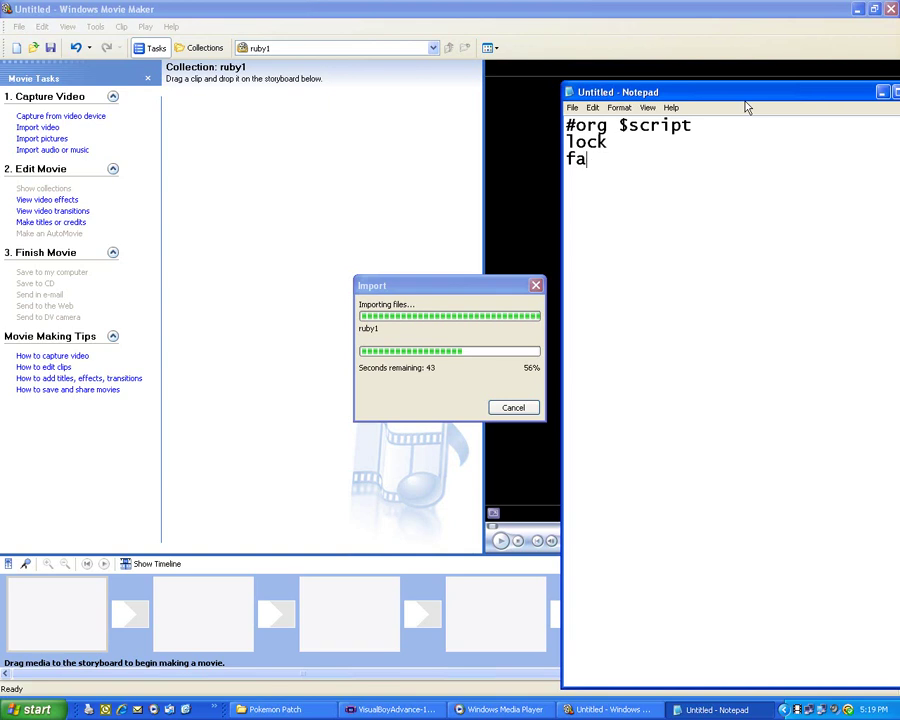
type("ceplay")
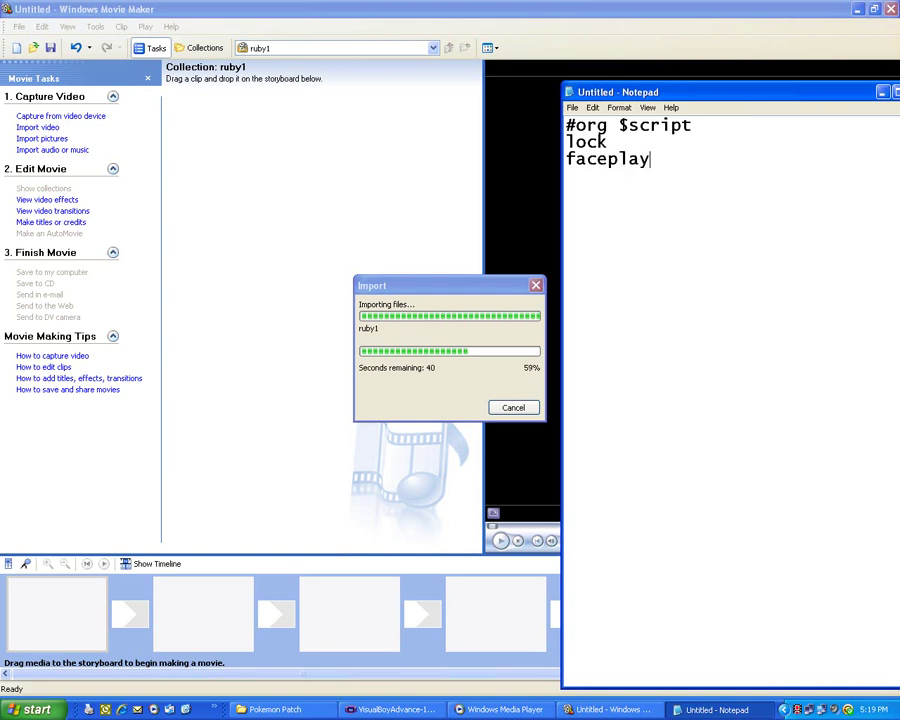
type("er")
key("Return")
Add the lines message $talk, $talk 1 = hello., boxset 6, release and end.
type("messaf")
key("BackSpace")
type("ge")
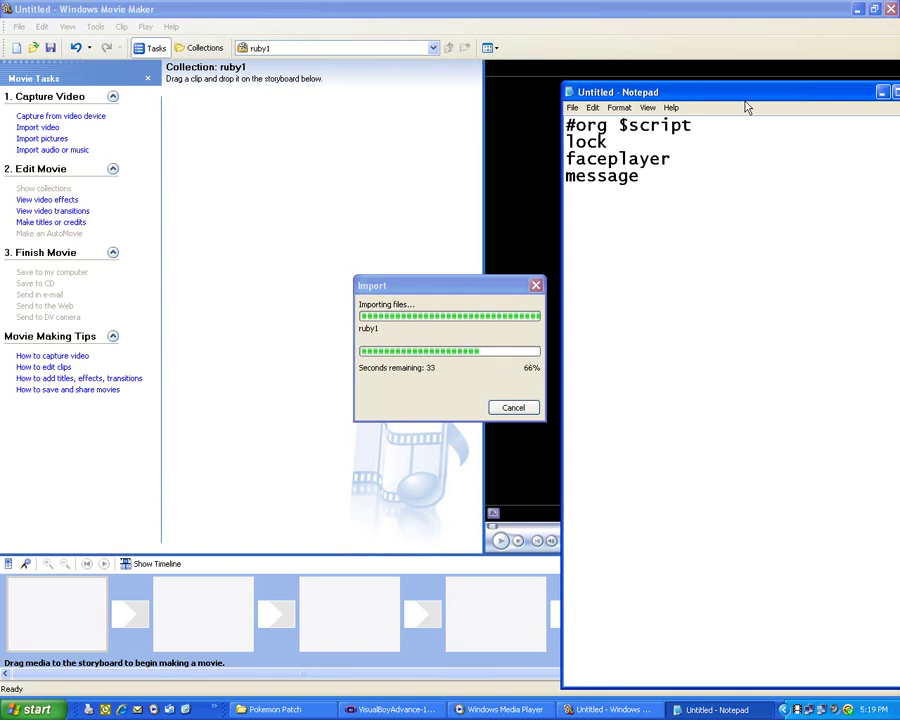
type(" $")
type("talk ")
type("tal")
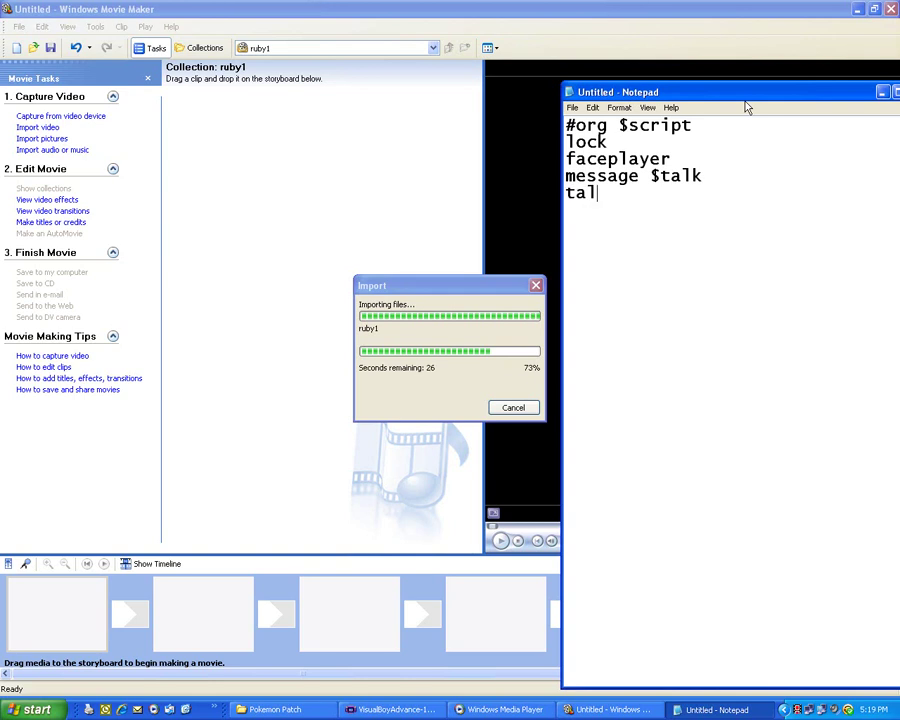
key("BackSpace")
key("BackSpace")
key("BackSpace")
type("$talk ")
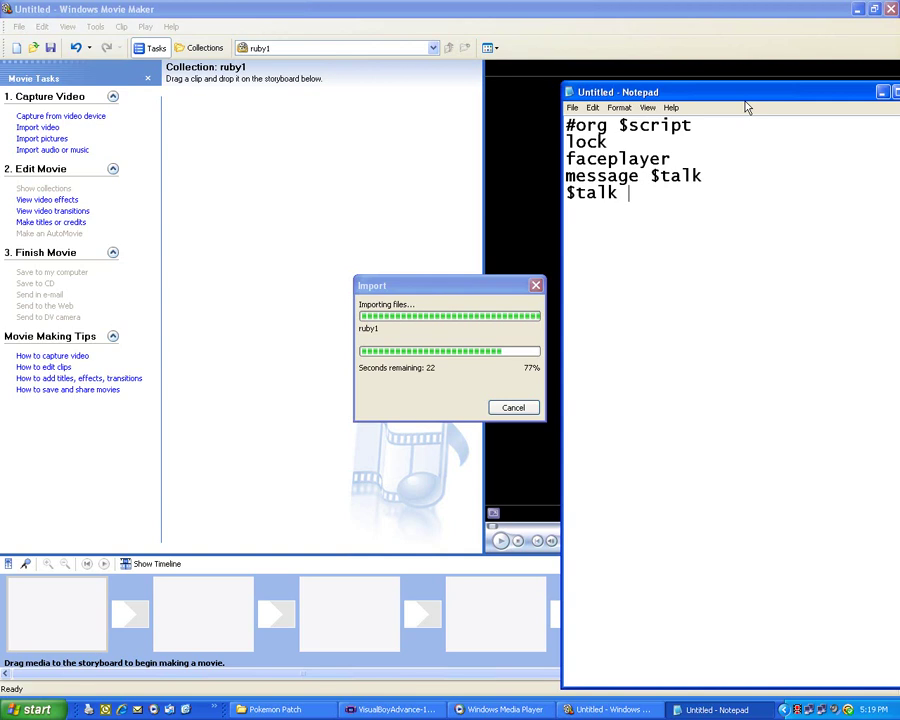
type("1 = h")
type("ello.")
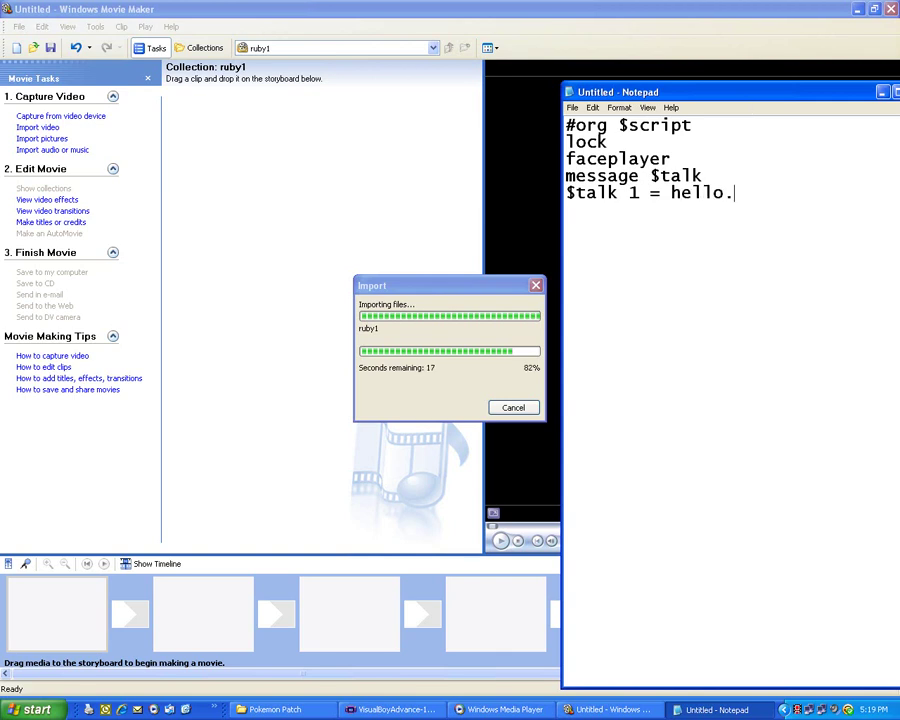
key("Return")
type("boxset")
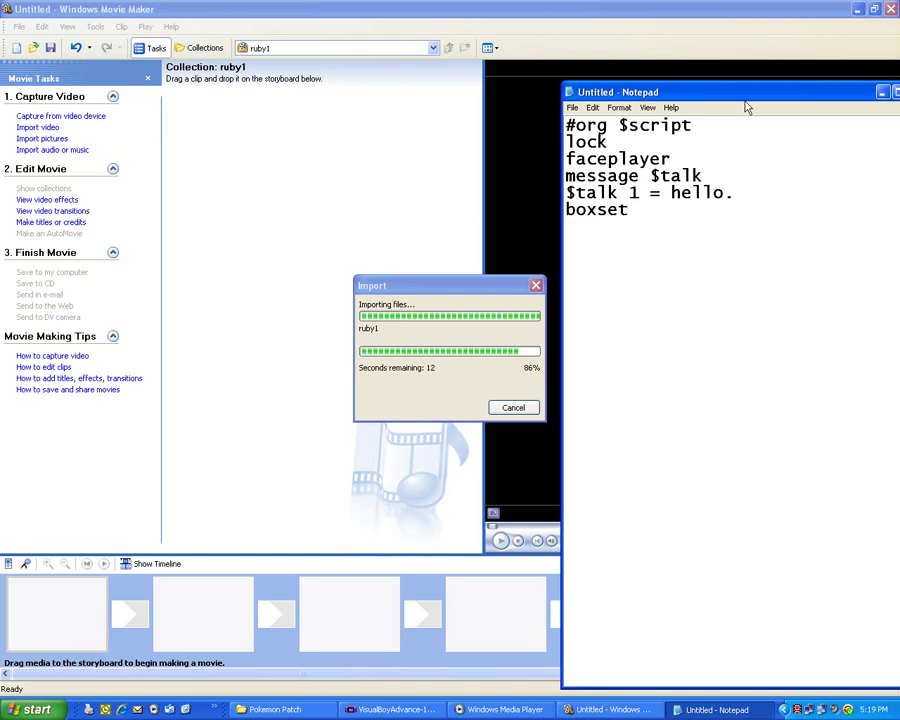
type(" 6")
key("Return")
type("release")
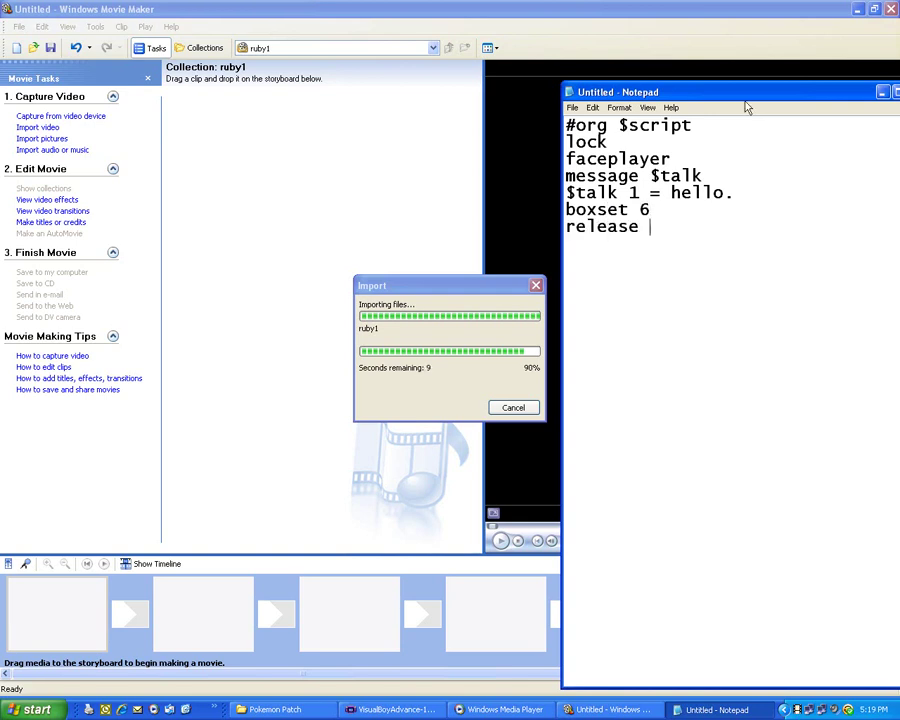
key("Return")
type("end")
Minimize Notepad and preview the imported ruby1 002 clip.
left_click_drag(860, 97, 792, 107)
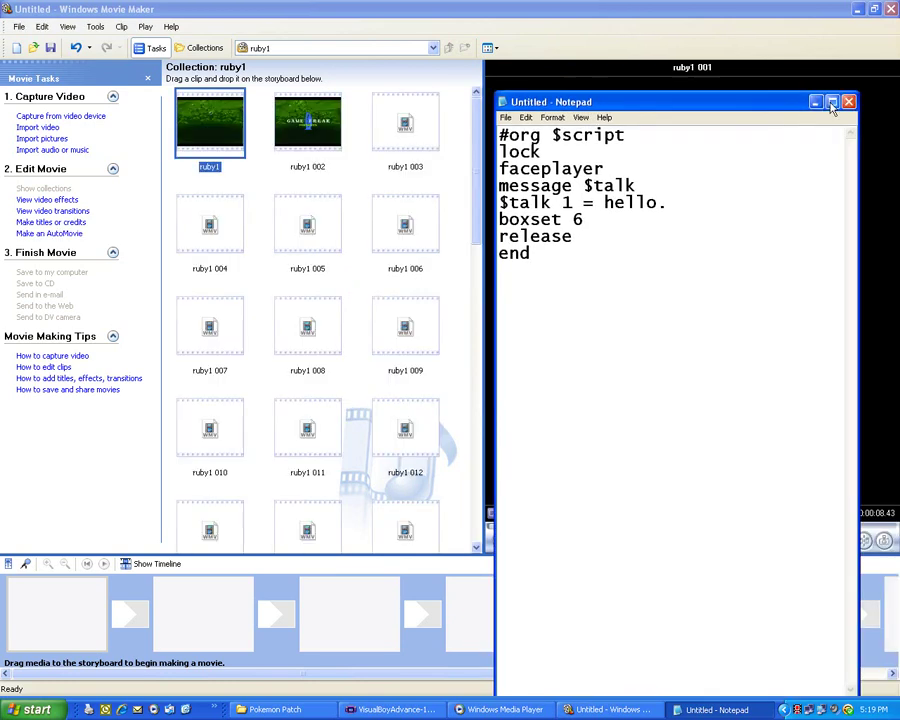
left_click(815, 104)
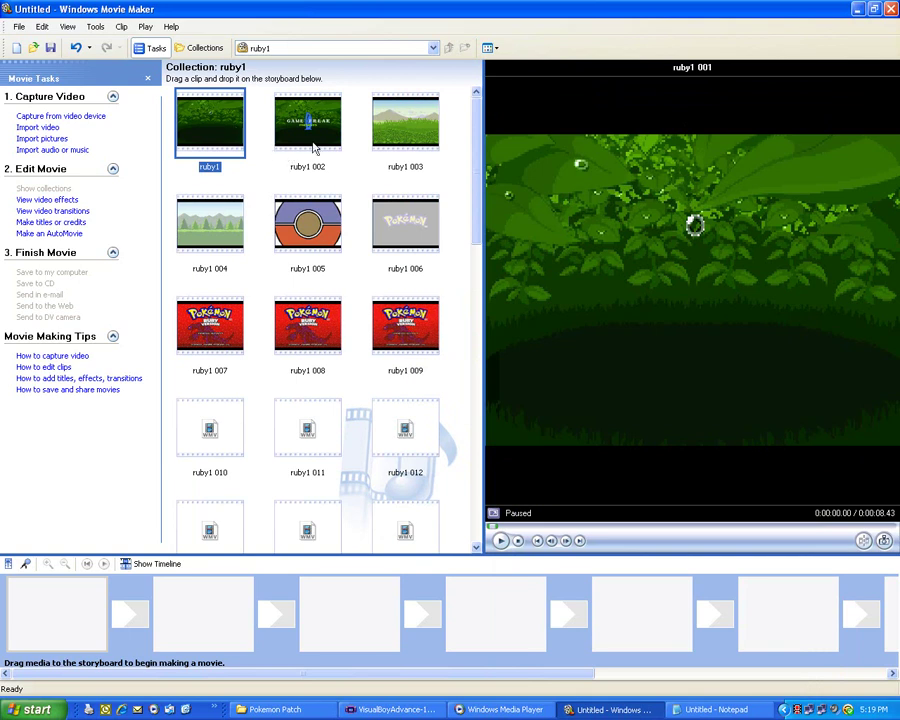
left_click(297, 150)
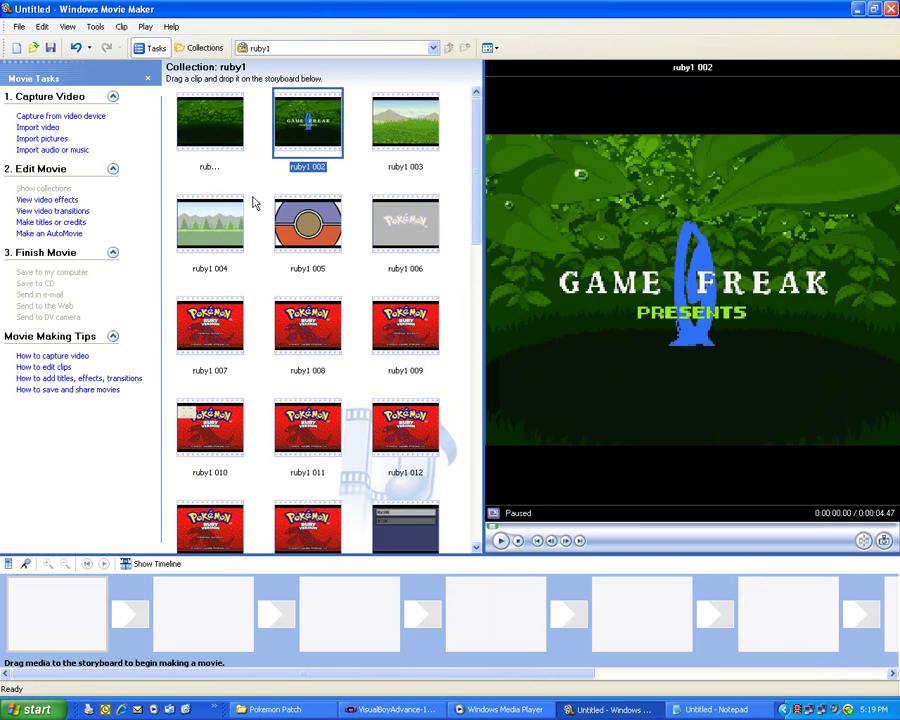
Select every ruby1 clip in the collection and delete them.
left_click(209, 118)
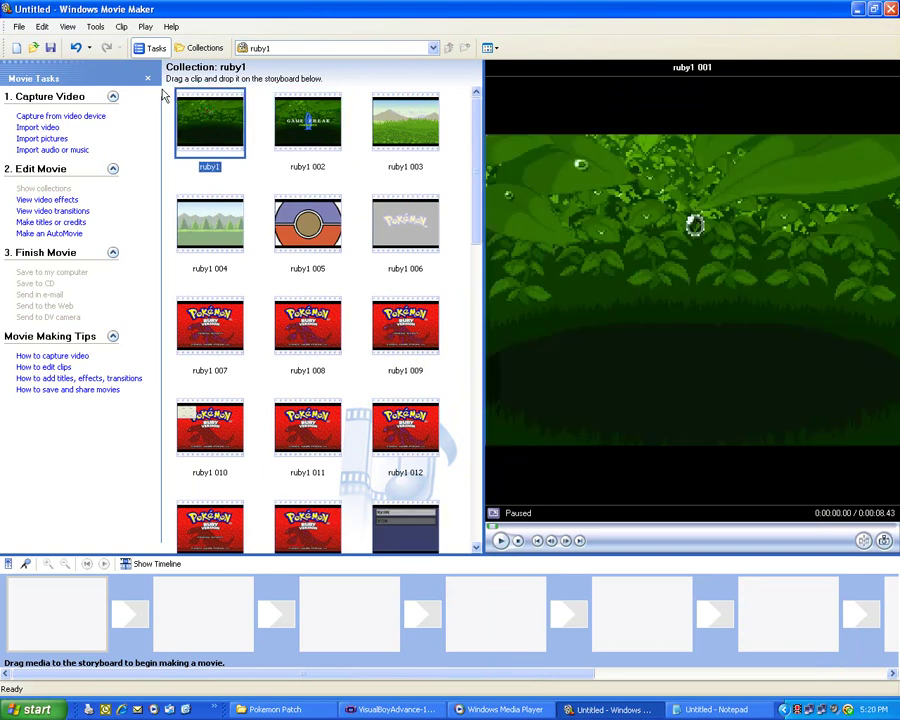
mouse_move(166, 90)
left_mouse_down()
mouse_move(473, 688)
mouse_move(534, 645)
left_mouse_up()
key("shift+F10")
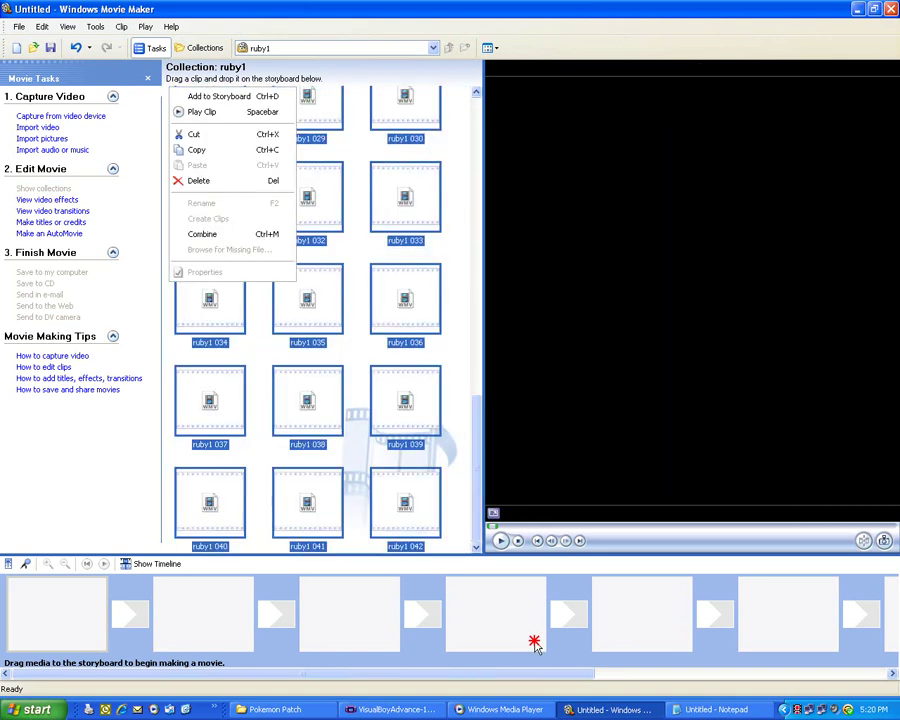
left_click(225, 180)
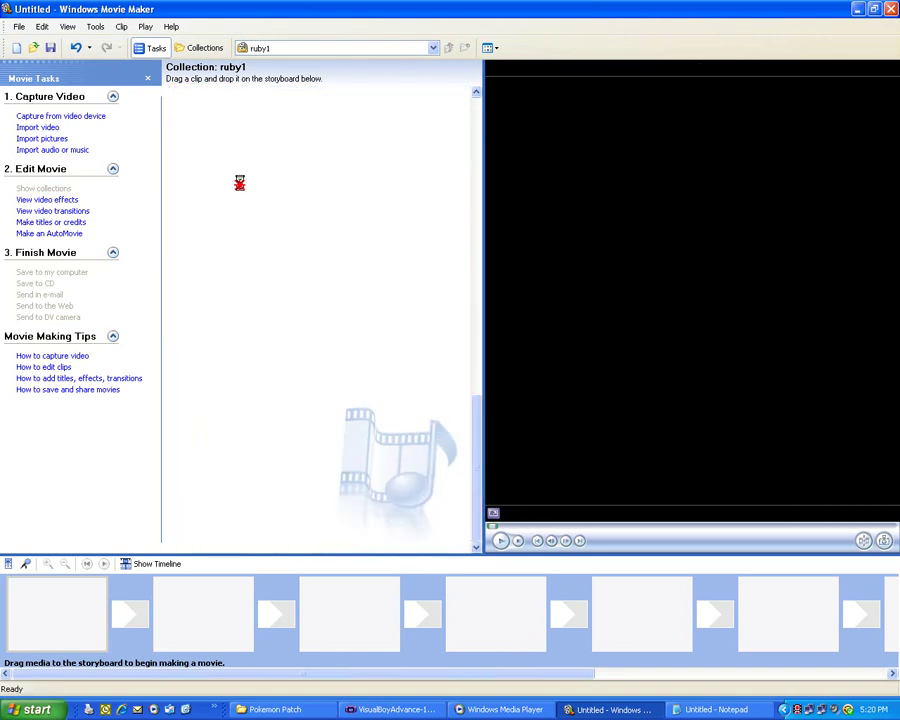
Bring the Team snivy banner2 picture in through the Import File dialog.
left_click(52, 138)
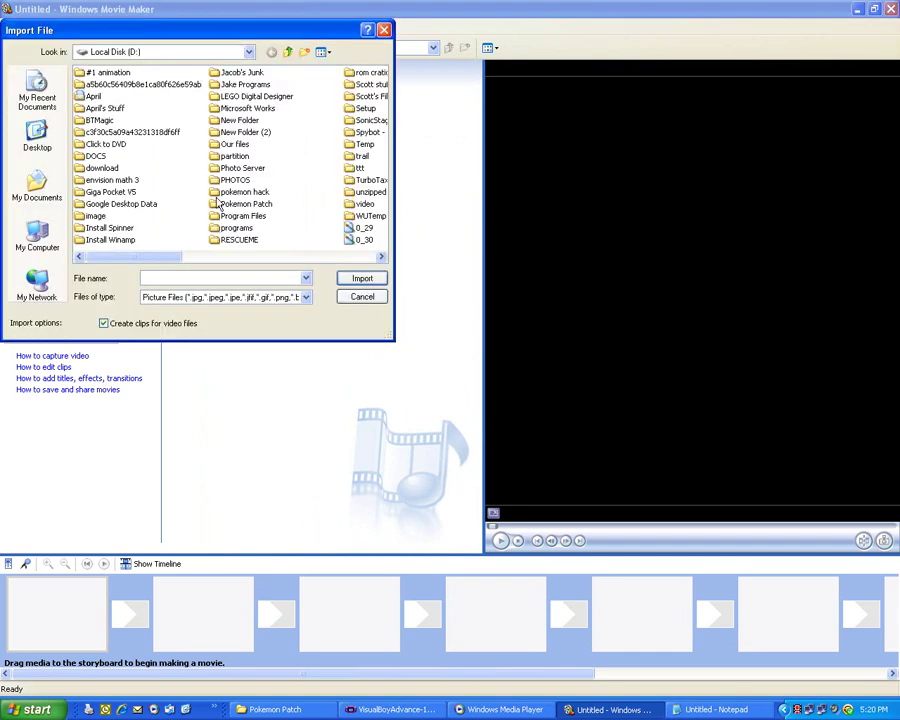
left_click(287, 257)
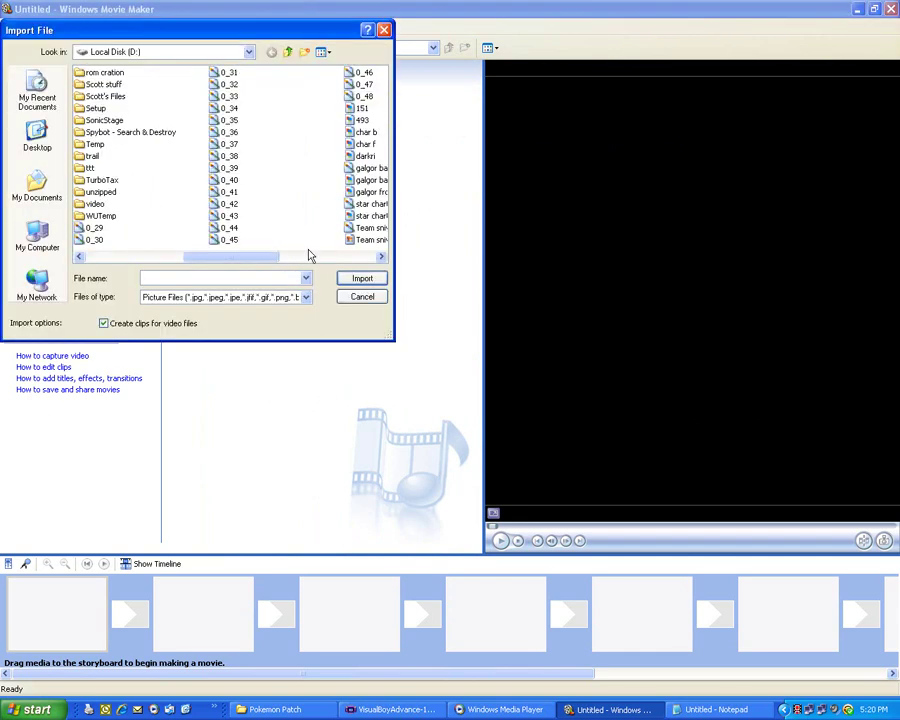
left_click(358, 257)
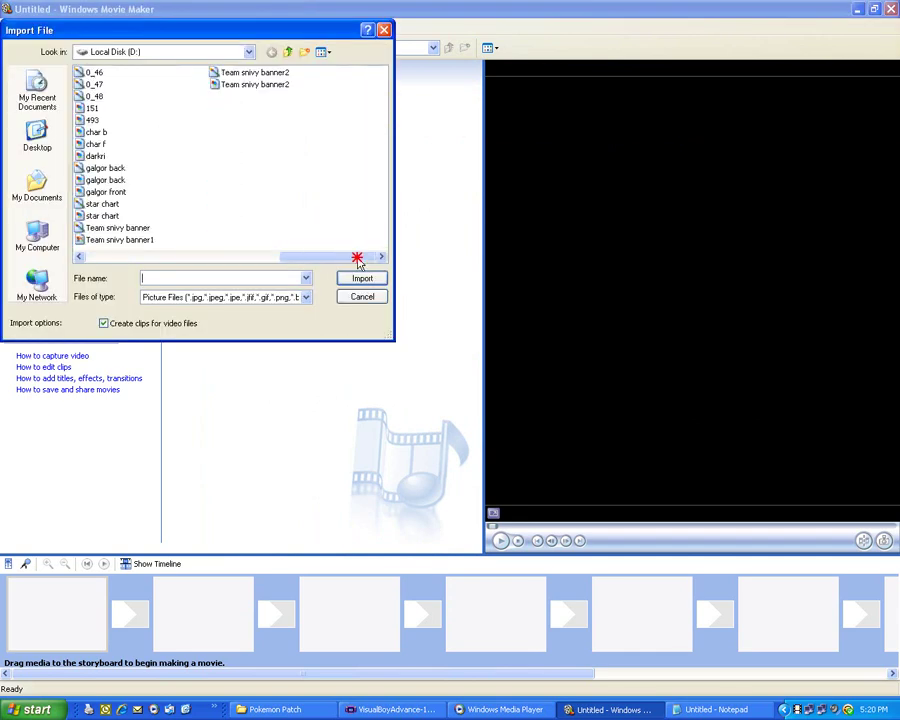
double_click(250, 88)
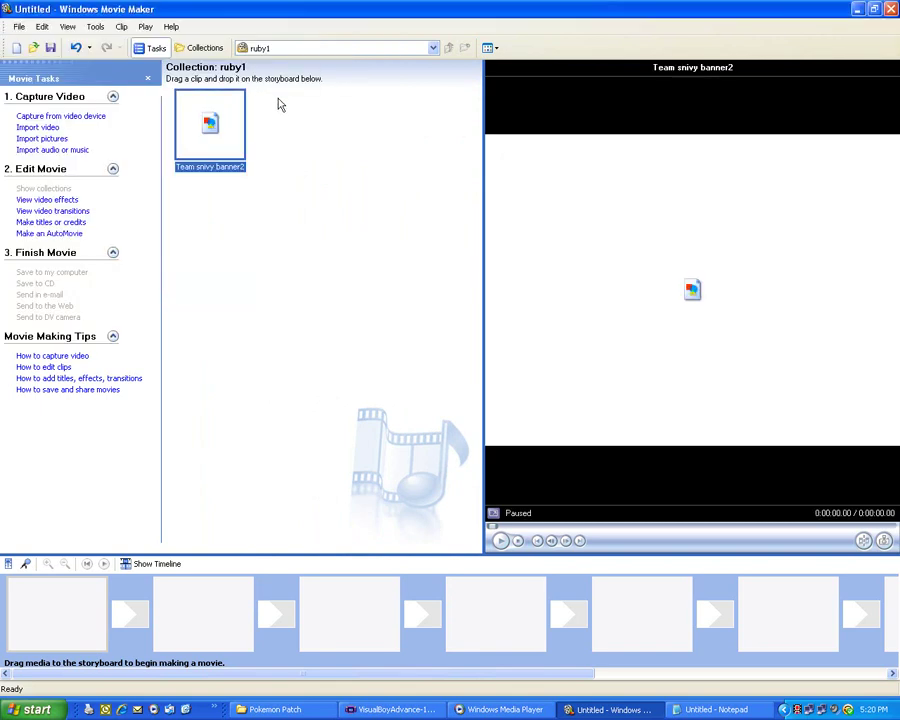
left_click(331, 227)
left_click(221, 139)
Delete banner2, import Team snivy banner1 and drop it into the first slot, shown on the timeline.
right_click(214, 133)
left_click(240, 225)
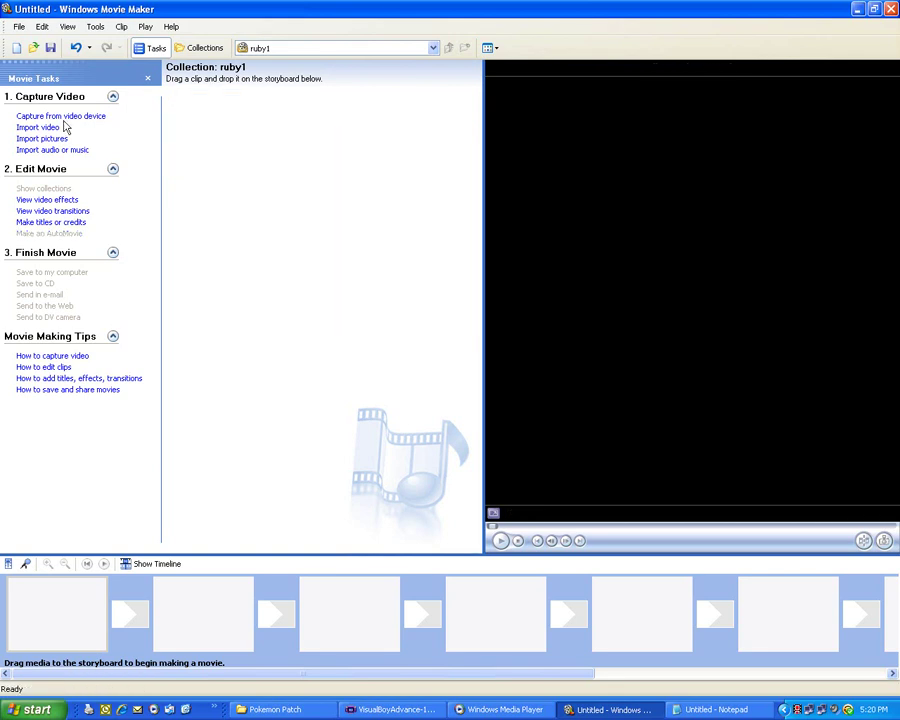
left_click(60, 142)
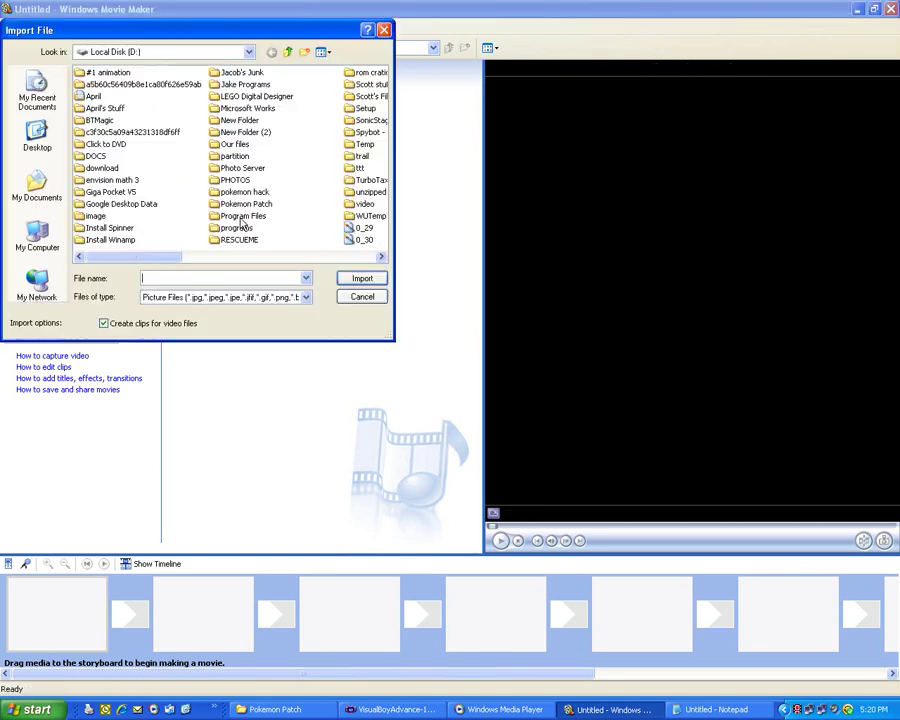
left_click(279, 257)
left_click(328, 255)
double_click(118, 236)
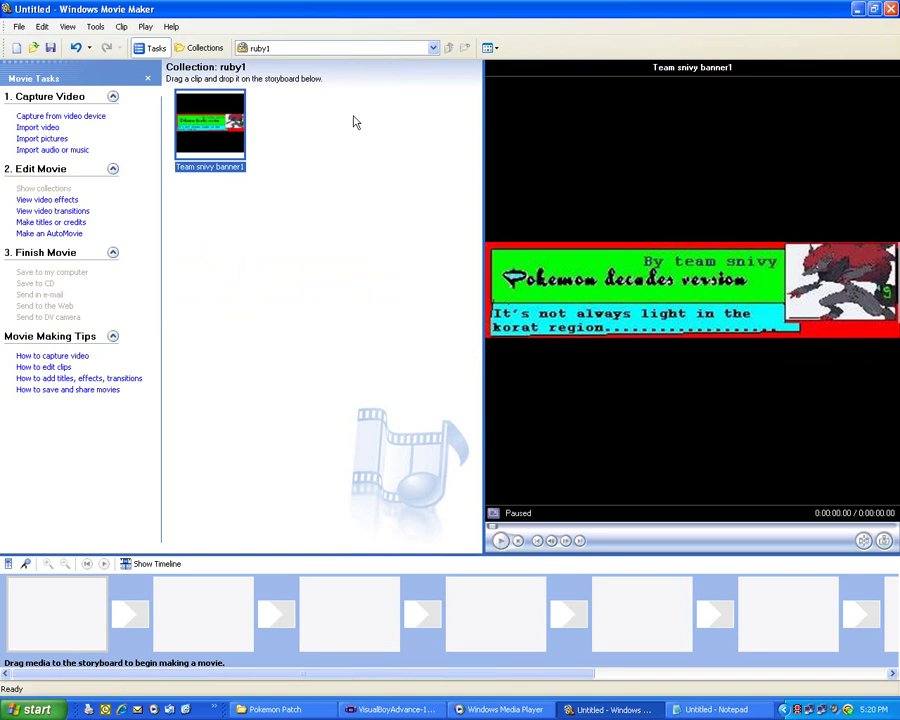
mouse_move(210, 128)
left_mouse_down()
mouse_move(77, 597)
mouse_move(100, 582)
mouse_move(164, 602)
left_mouse_up()
left_click(140, 564)
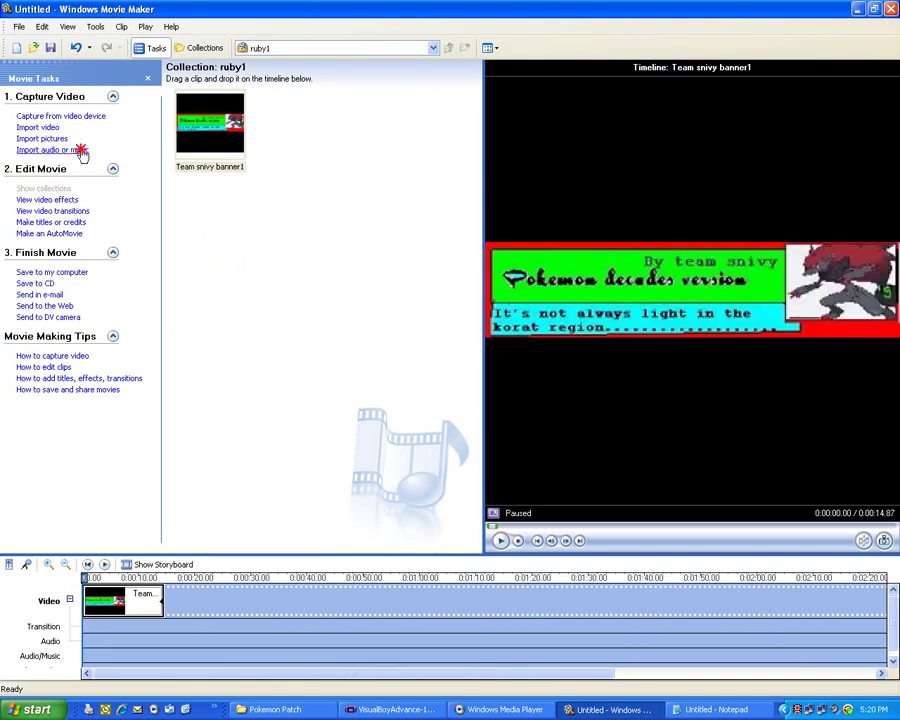
Import New Stories (Highway Blues) and place it on the Audio/Music track.
left_click(80, 150)
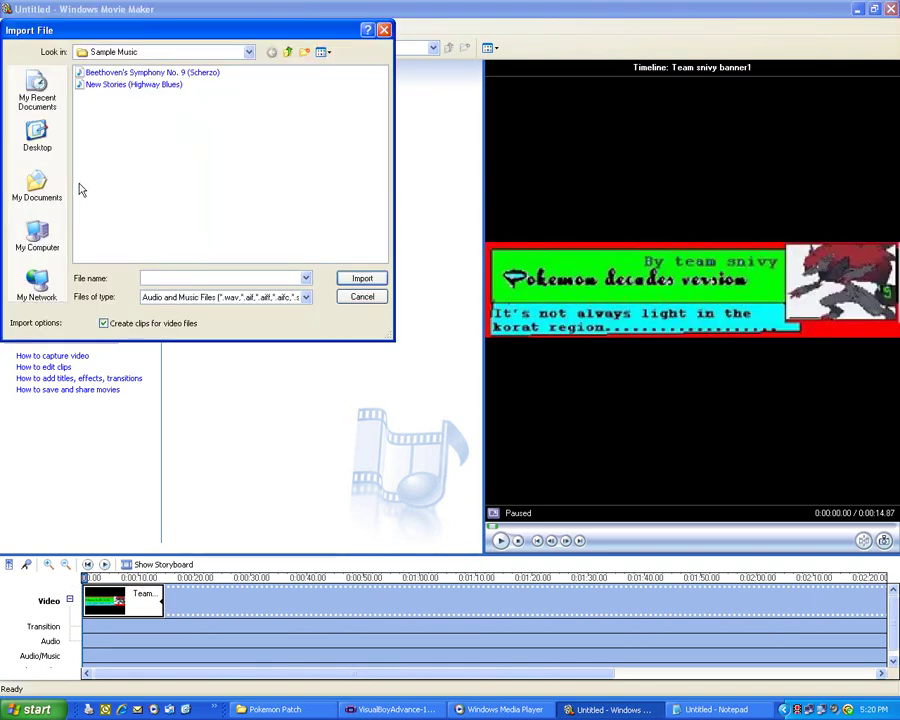
double_click(125, 86)
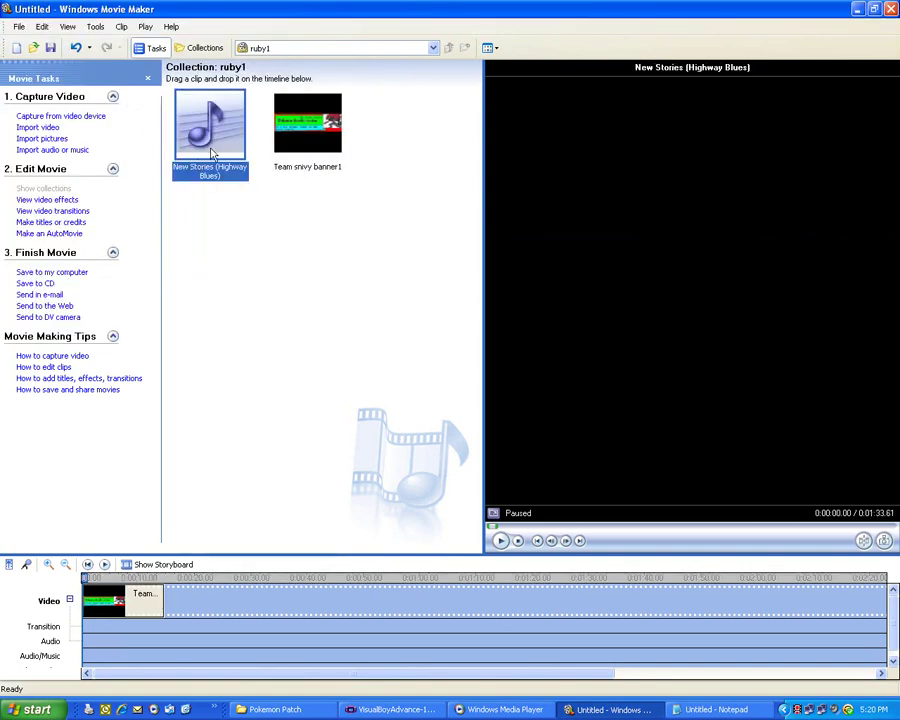
mouse_move(212, 152)
left_mouse_down()
mouse_move(224, 589)
mouse_move(86, 657)
left_mouse_up()
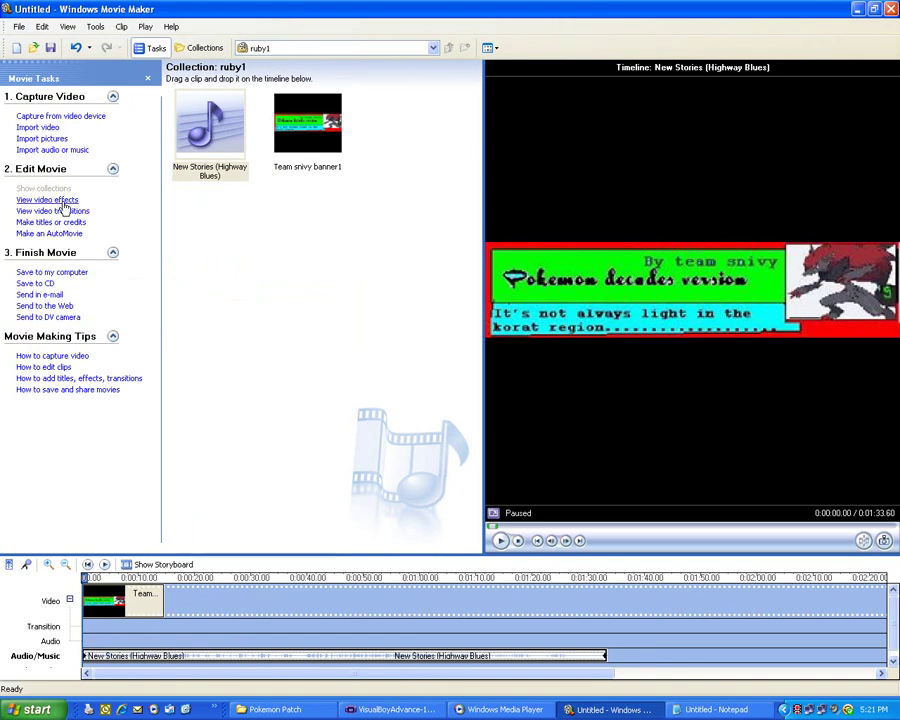
Apply the Blur video effect to the banner1 clip and play the preview.
left_click(62, 201)
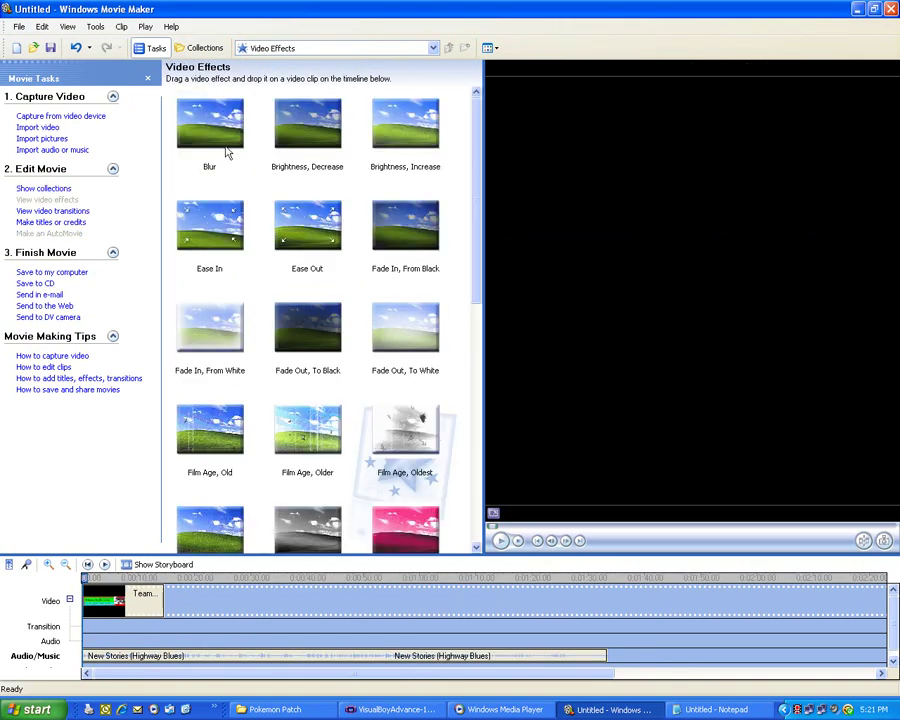
left_click_drag(226, 142, 133, 606)
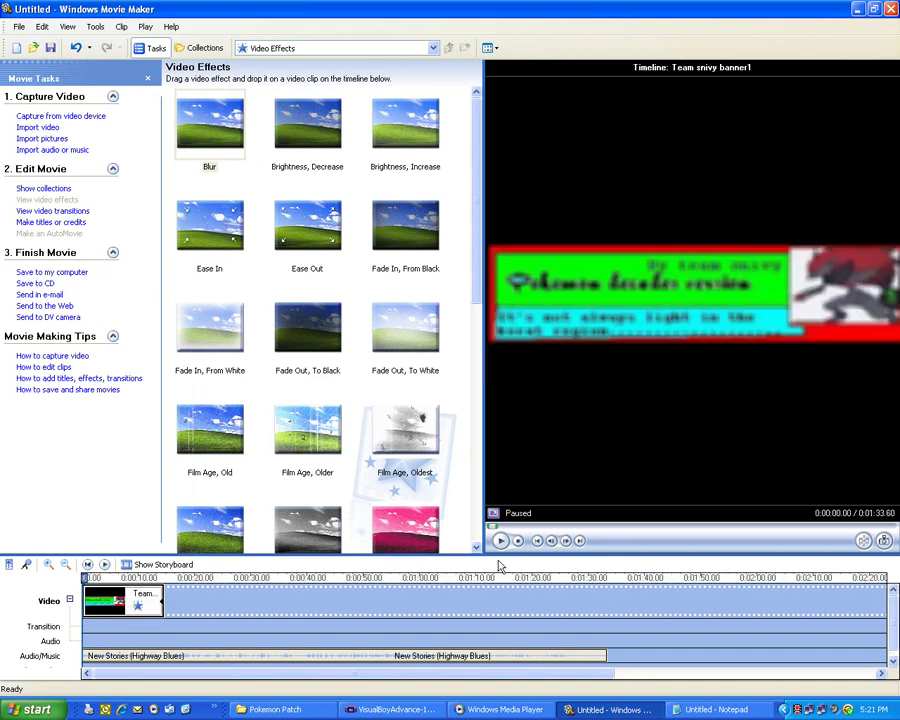
left_click(499, 541)
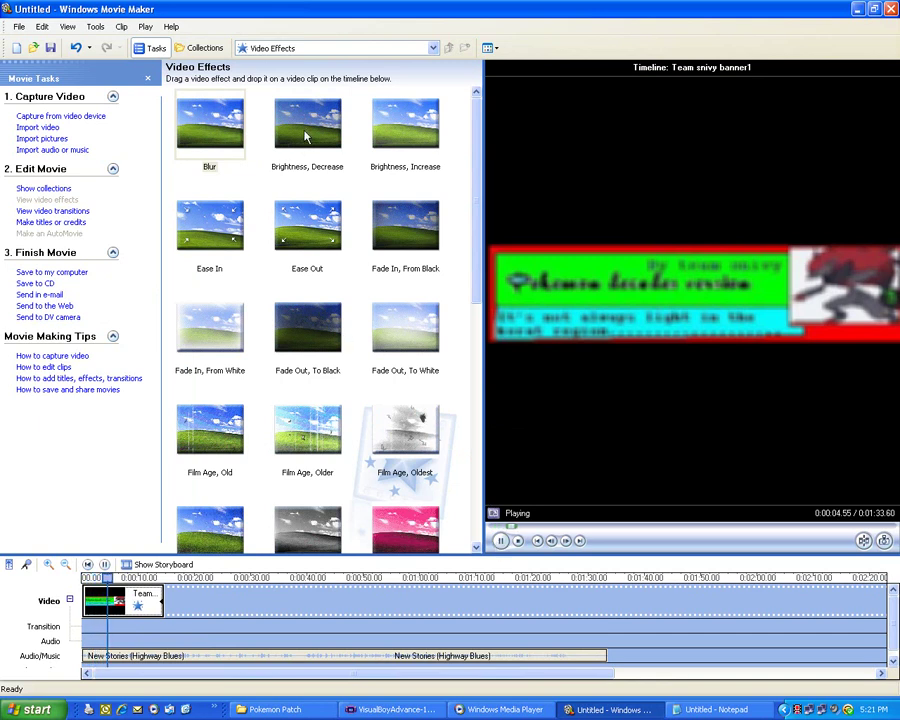
Add the Fade In, From Black effect to the banner1 clip and play to check it.
mouse_move(209, 225)
left_mouse_down()
mouse_move(188, 422)
mouse_move(308, 325)
left_mouse_up()
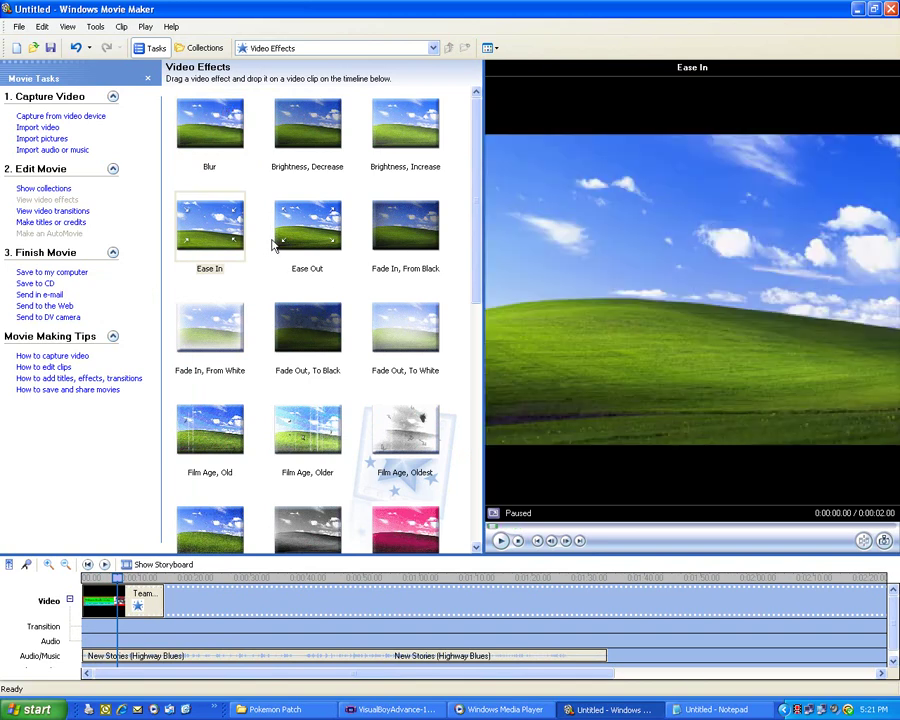
mouse_move(477, 262)
left_mouse_down()
mouse_move(482, 404)
mouse_move(486, 305)
left_mouse_up()
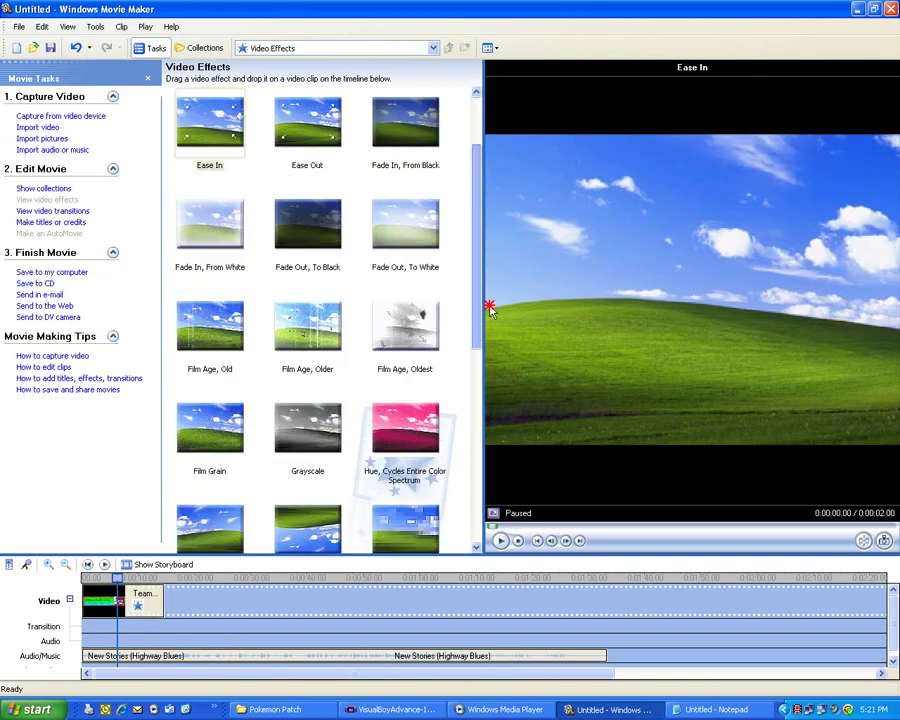
left_click(416, 231)
mouse_move(385, 215)
left_mouse_down()
mouse_move(406, 141)
mouse_move(128, 612)
left_mouse_up()
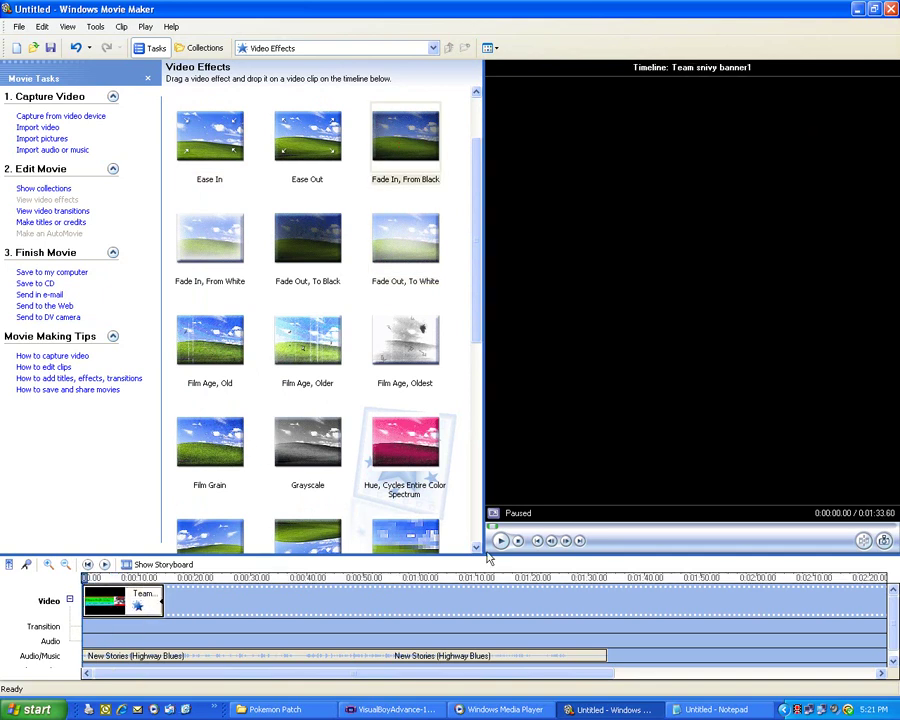
left_click(500, 541)
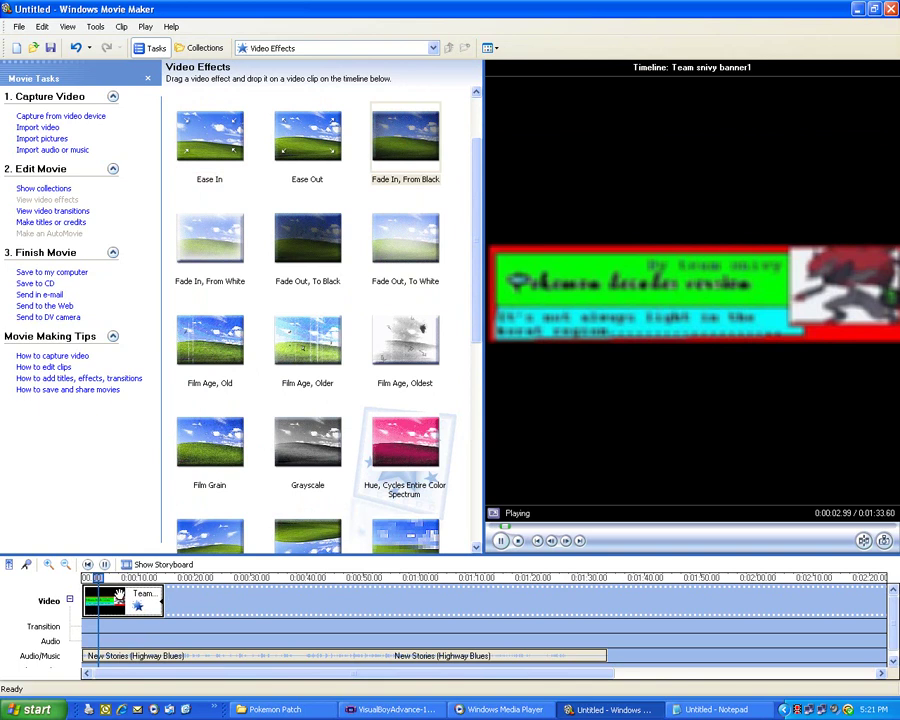
Remove the Blur effect from the banner1 clip's effect list and replay the clip.
right_click(132, 598)
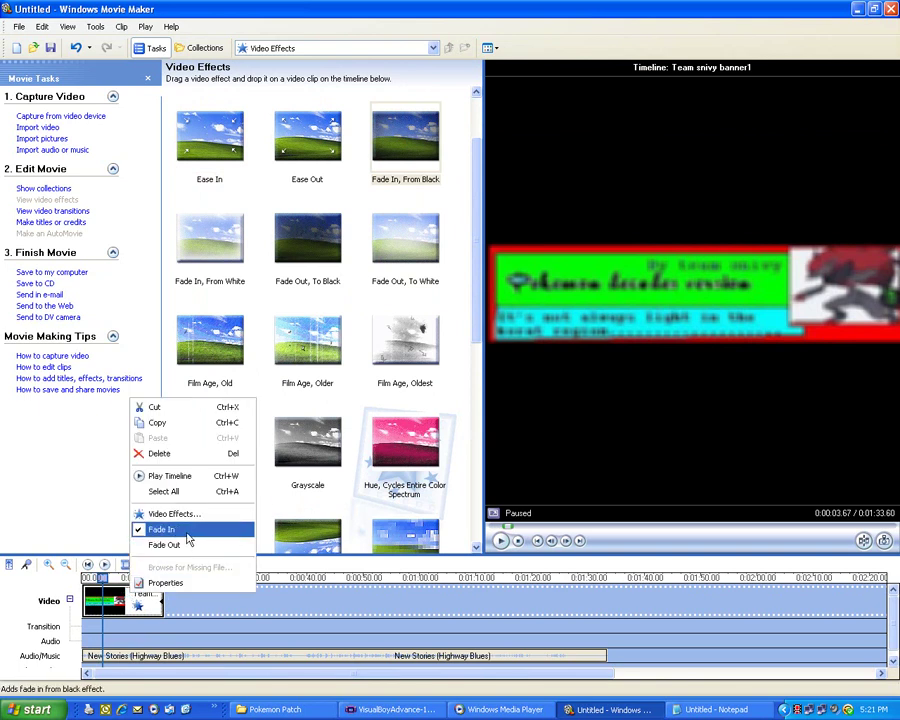
left_click(172, 513)
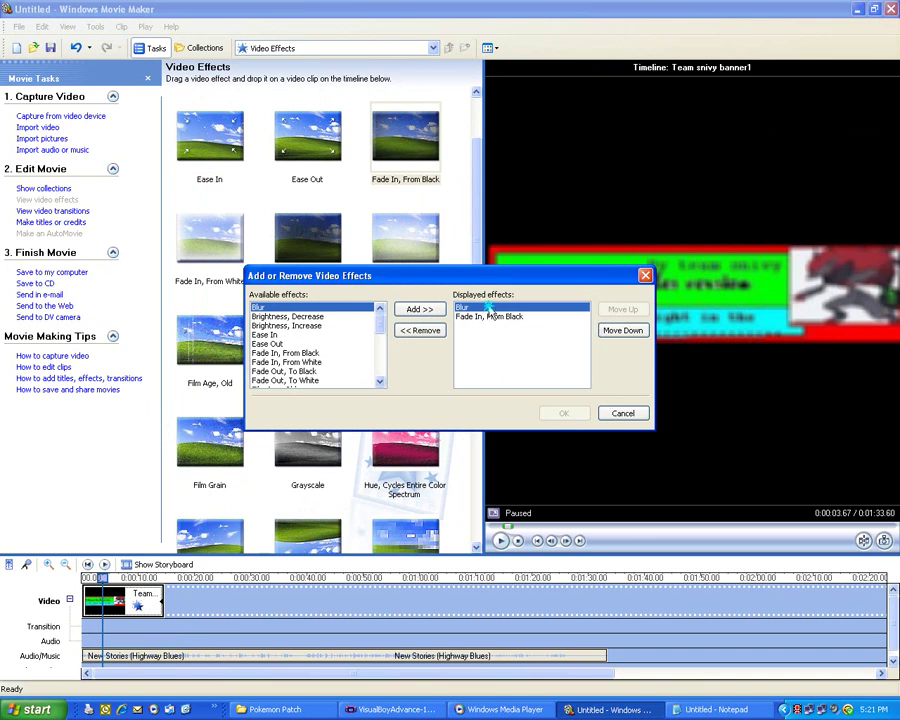
left_click(422, 331)
left_click(560, 410)
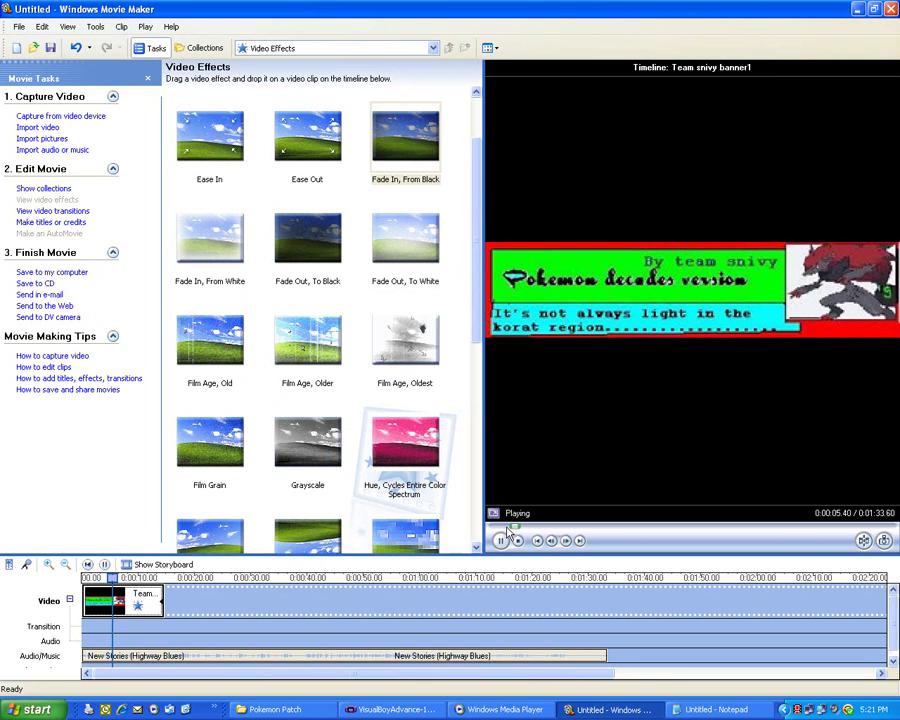
left_click(491, 531)
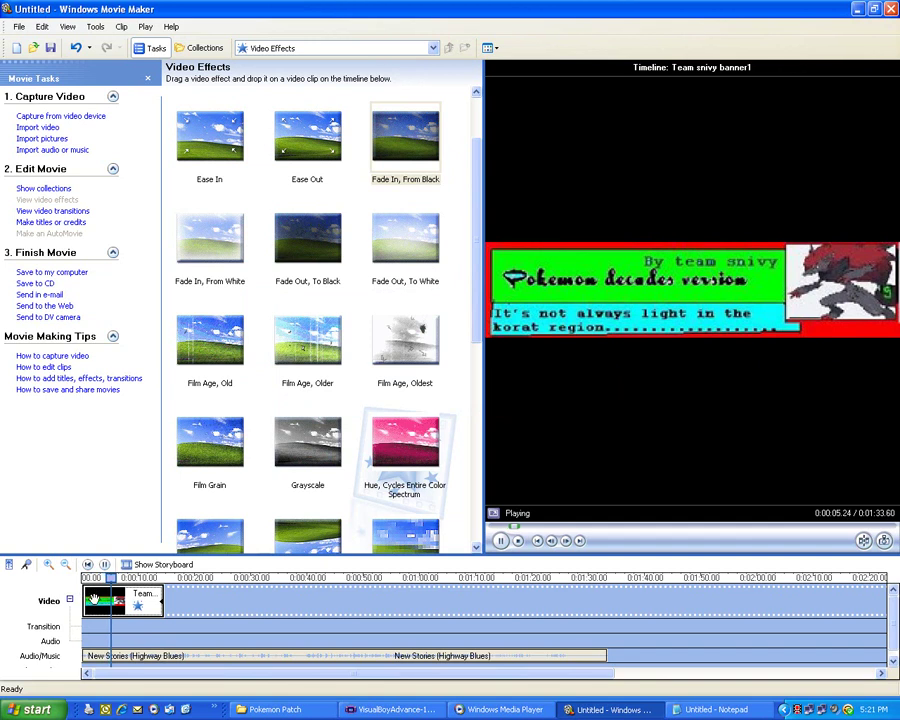
Import the darkri picture into the collection.
left_click(58, 139)
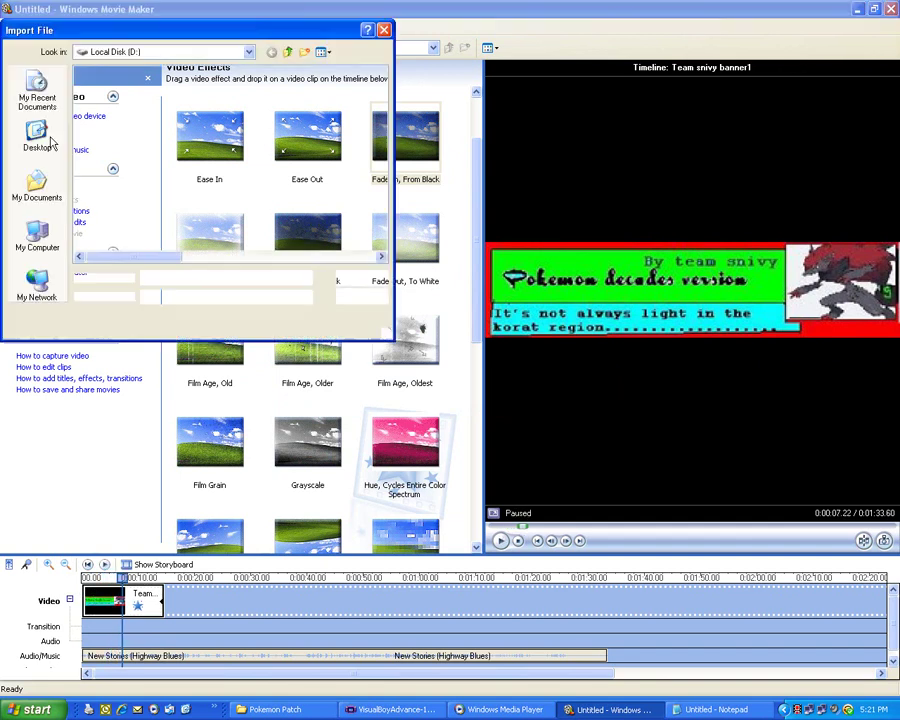
left_click(241, 257)
left_click(303, 258)
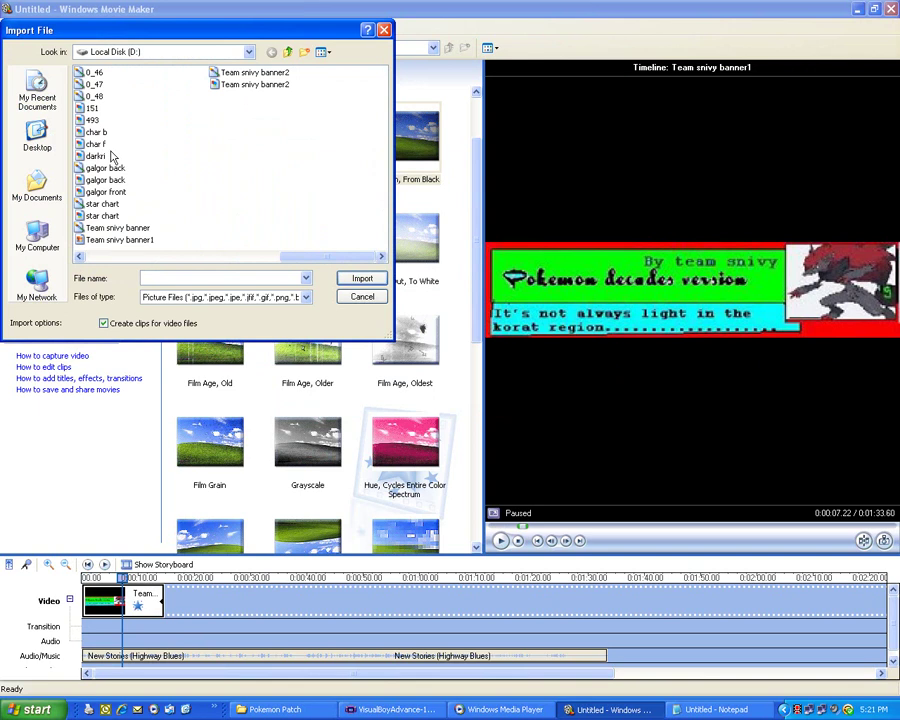
key("Escape")
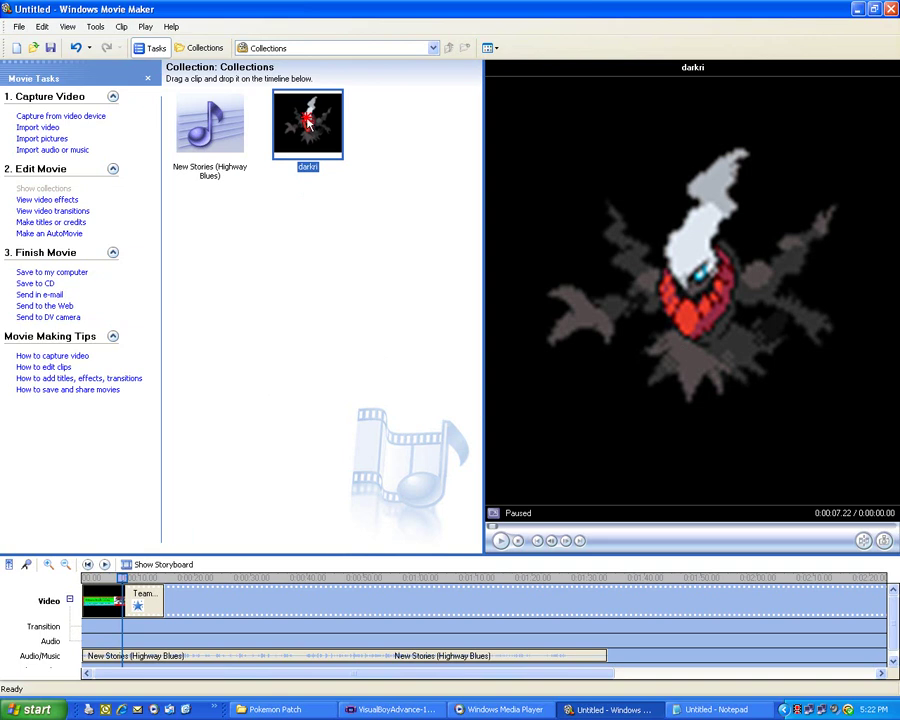
Place darkri on the timeline after the Team snivy banner and trim it to end near 0:28.
left_click_drag(307, 121, 190, 614)
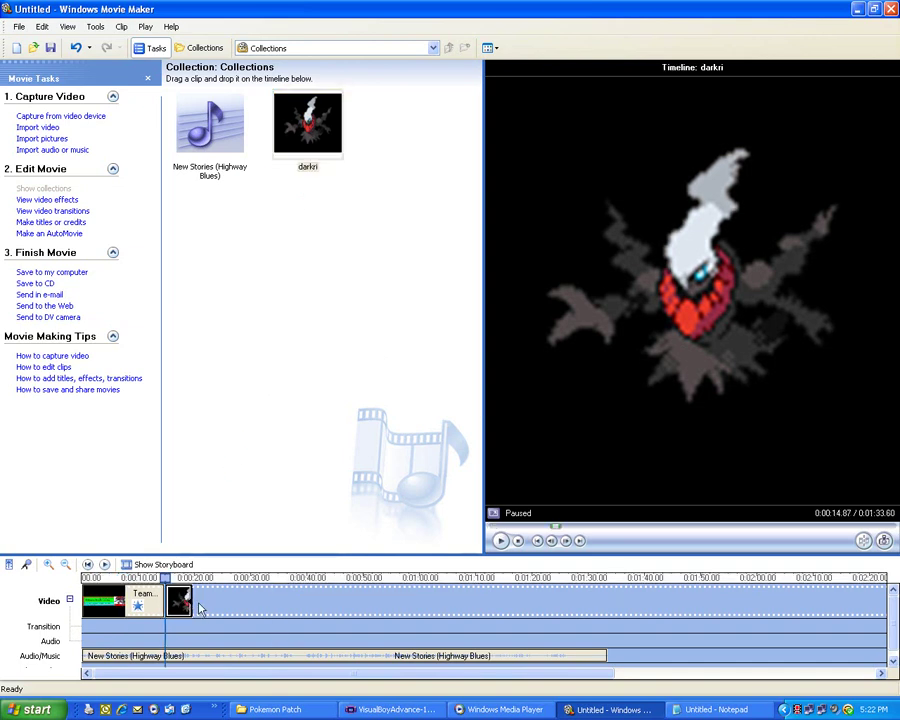
left_click_drag(288, 607, 290, 607)
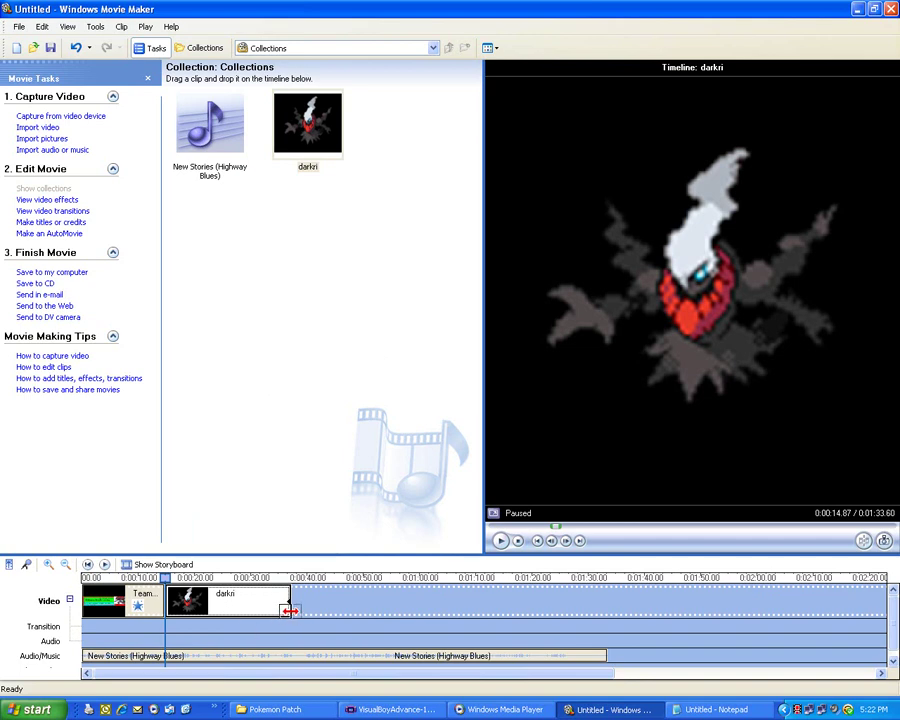
left_click_drag(288, 605, 237, 605)
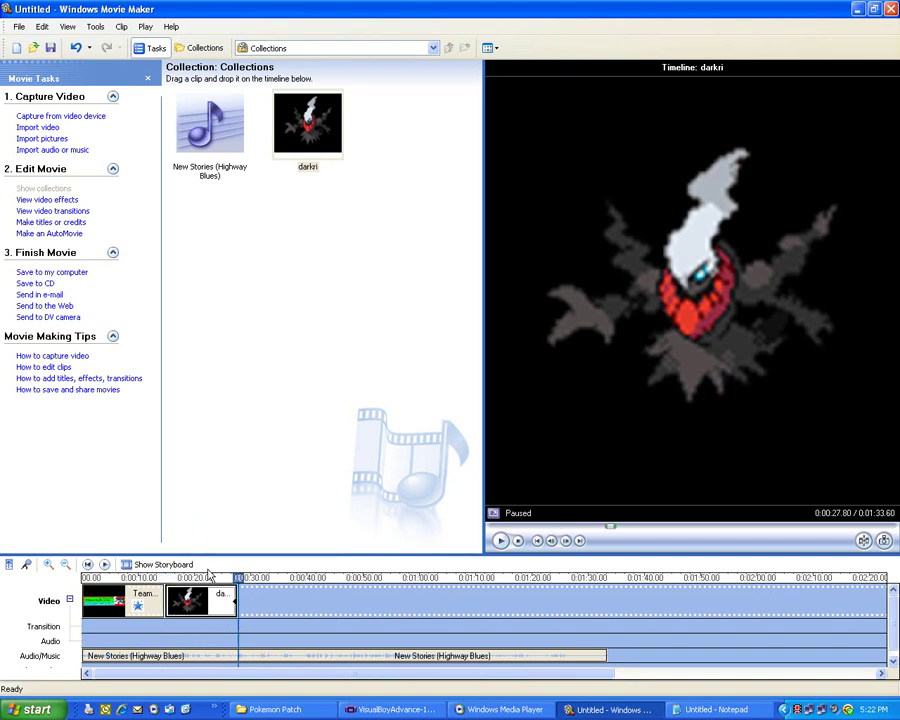
Apply the Watercolor video effect to the darkri clip, then start a new picture import.
left_click(64, 199)
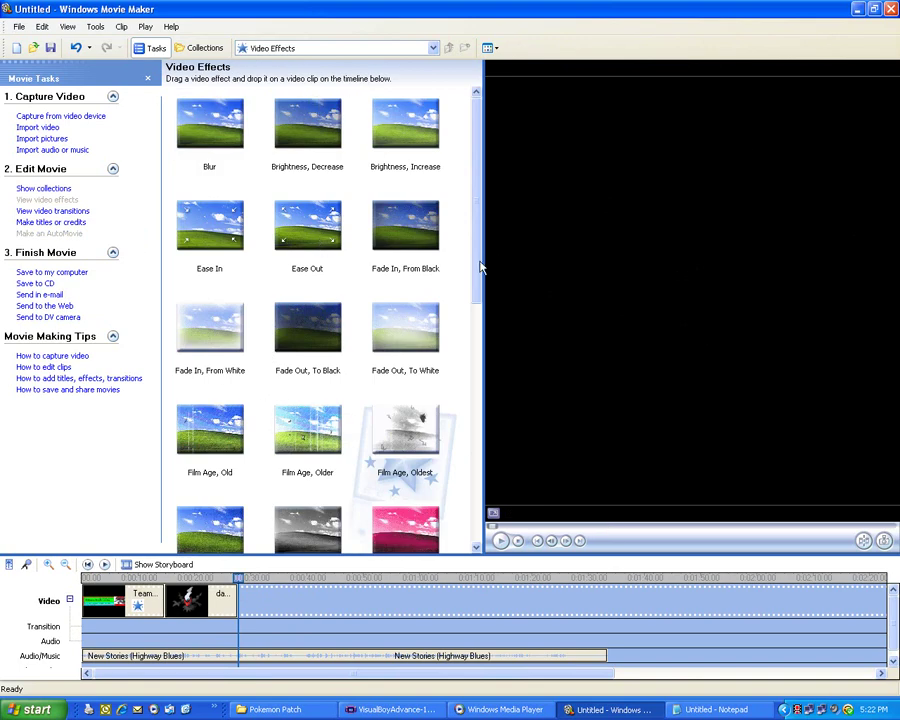
scroll(454, 376, "down", 3)
scroll(450, 457, "down", 3)
scroll(450, 525, "down", 2)
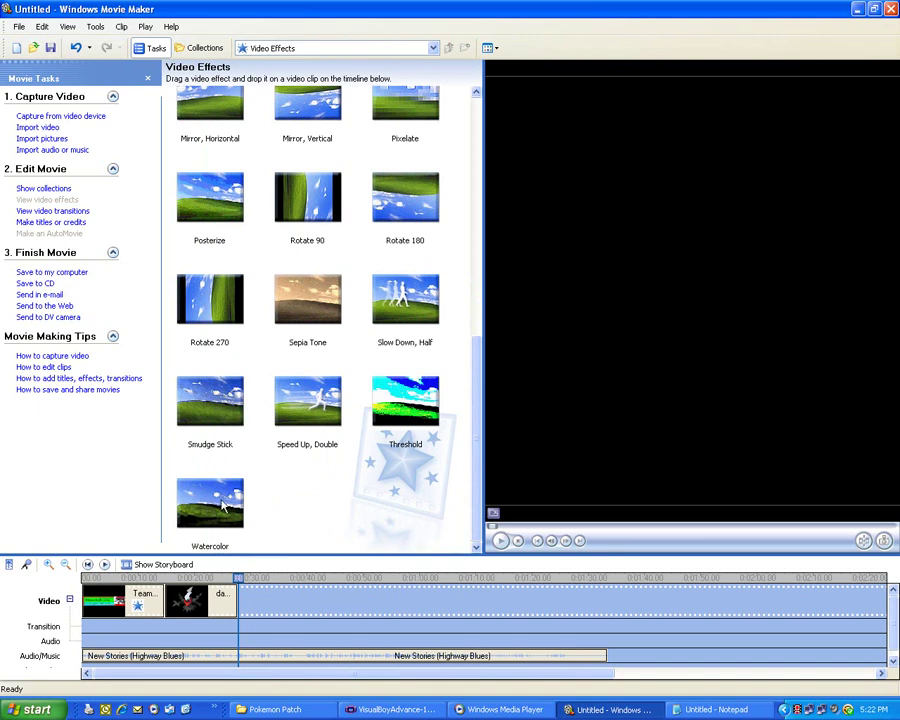
left_click_drag(224, 508, 200, 600)
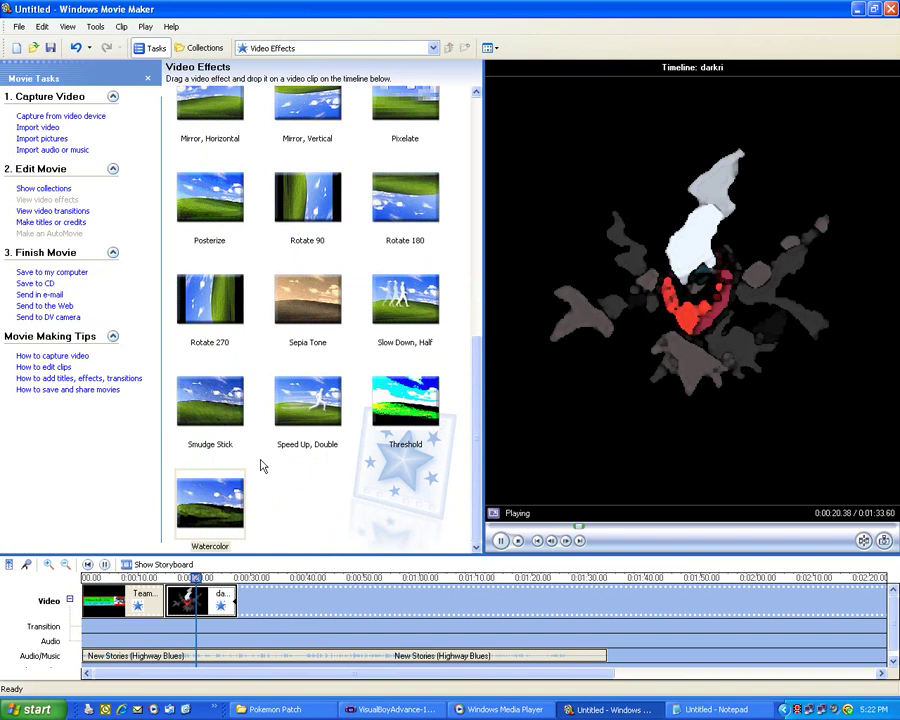
left_click(236, 468)
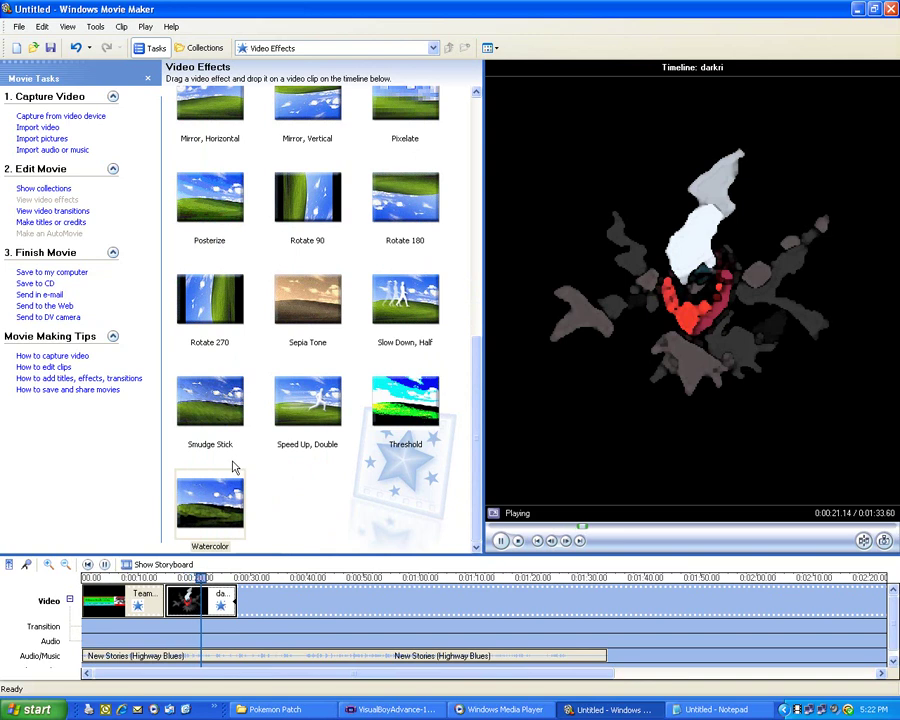
left_click(58, 140)
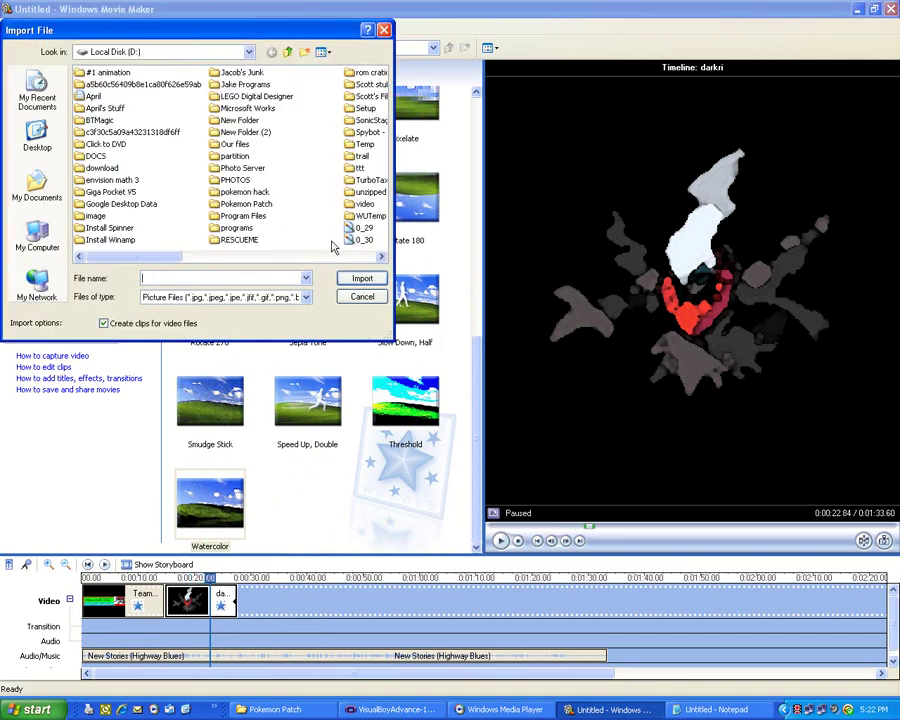
Import the 0_29 picture, try it at the end of the timeline, then delete it from there.
double_click(362, 228)
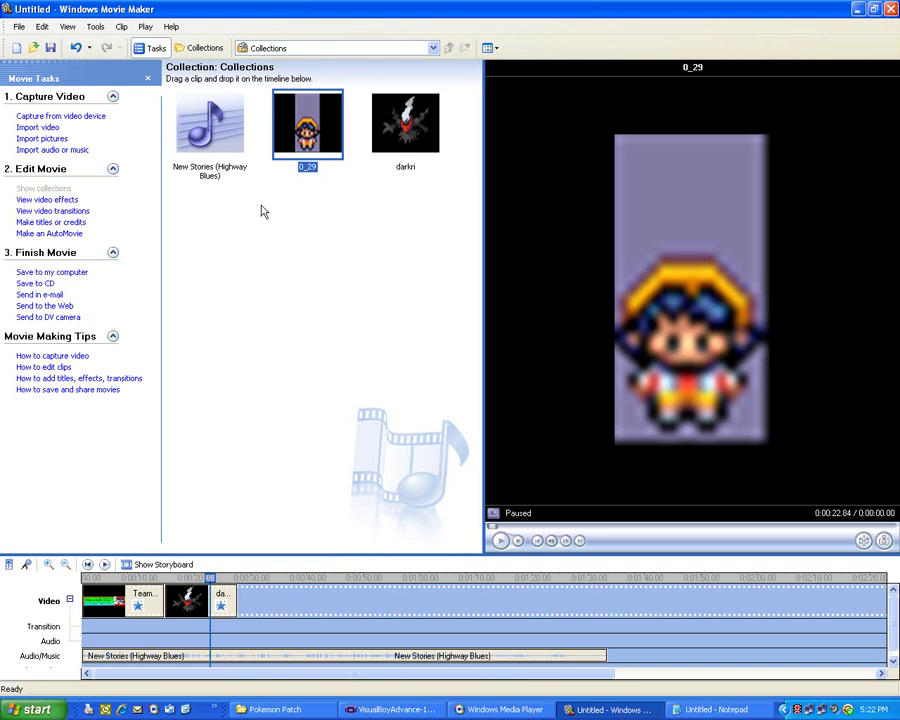
mouse_move(259, 531)
left_mouse_down()
mouse_move(256, 598)
mouse_move(293, 598)
left_mouse_up()
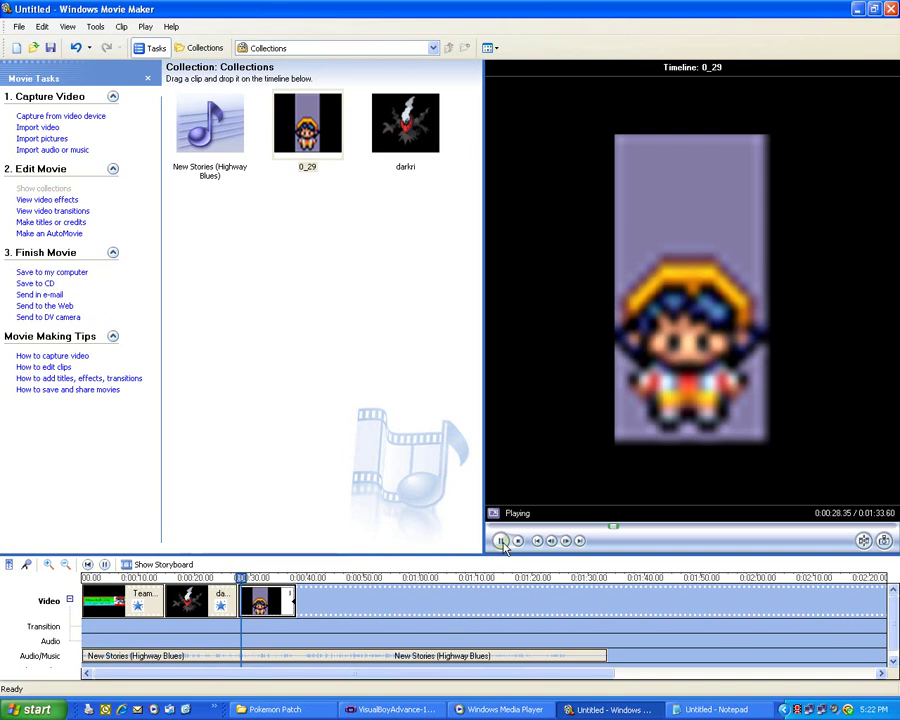
right_click(268, 604)
left_click(292, 462)
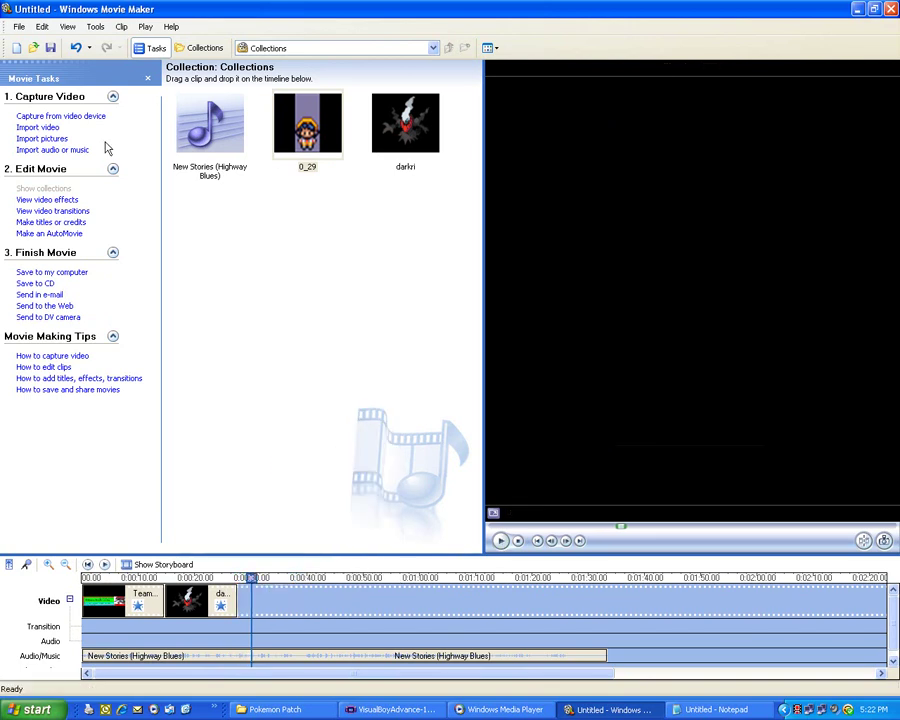
Import the Mapping proof picture from the Pokemon Patch folder.
left_click(58, 138)
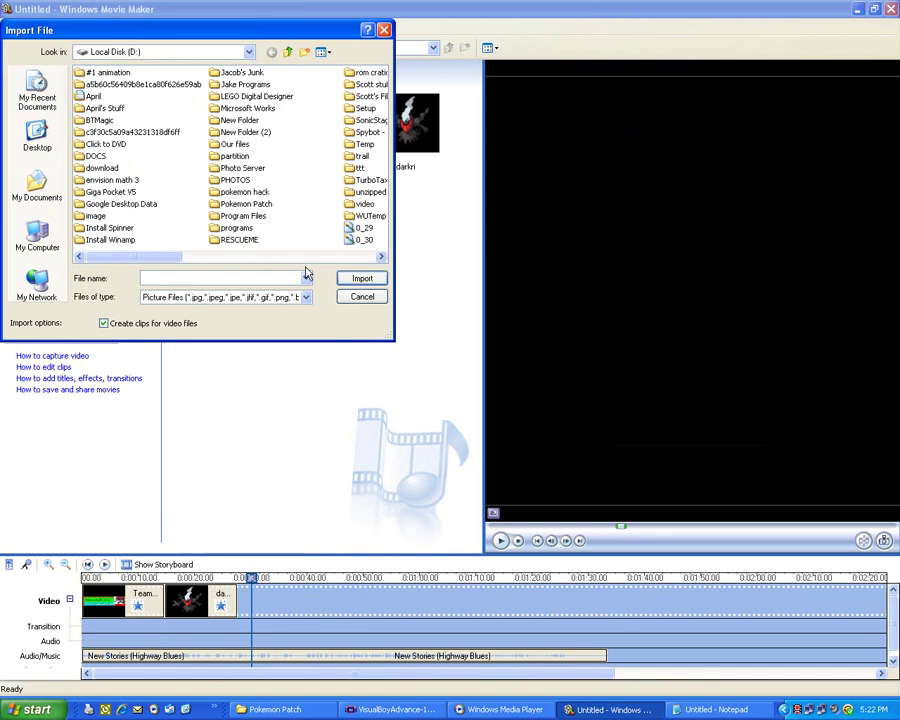
left_click(331, 257)
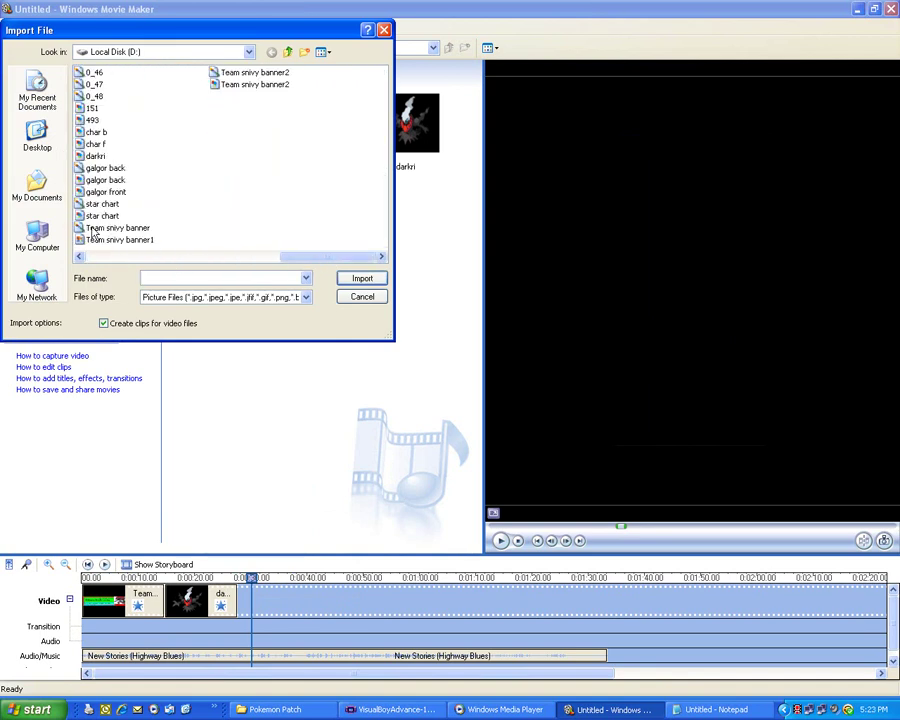
left_click(150, 258)
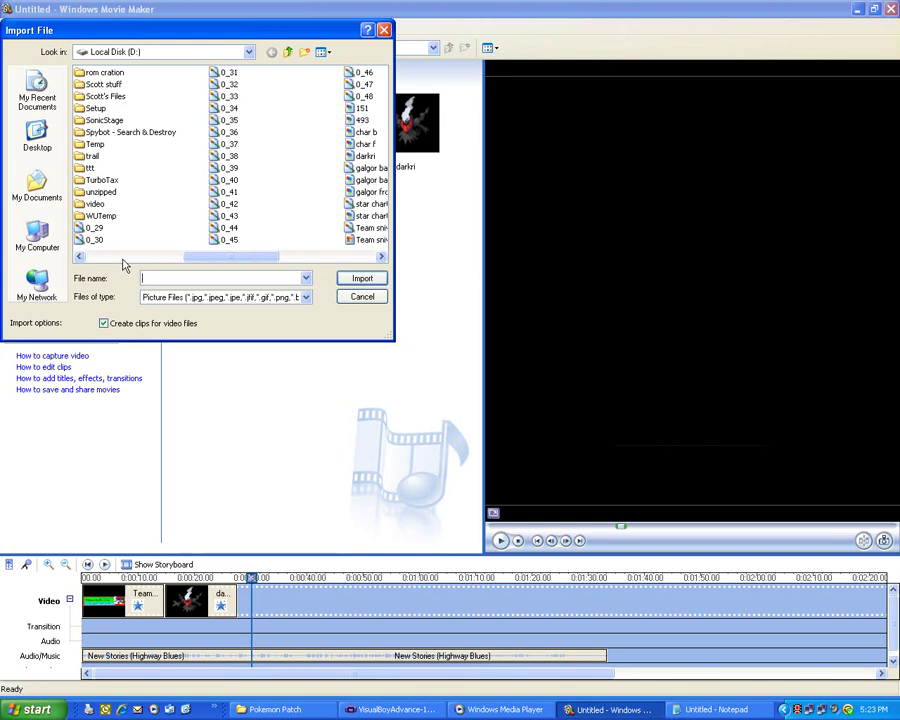
left_click(122, 259)
double_click(236, 203)
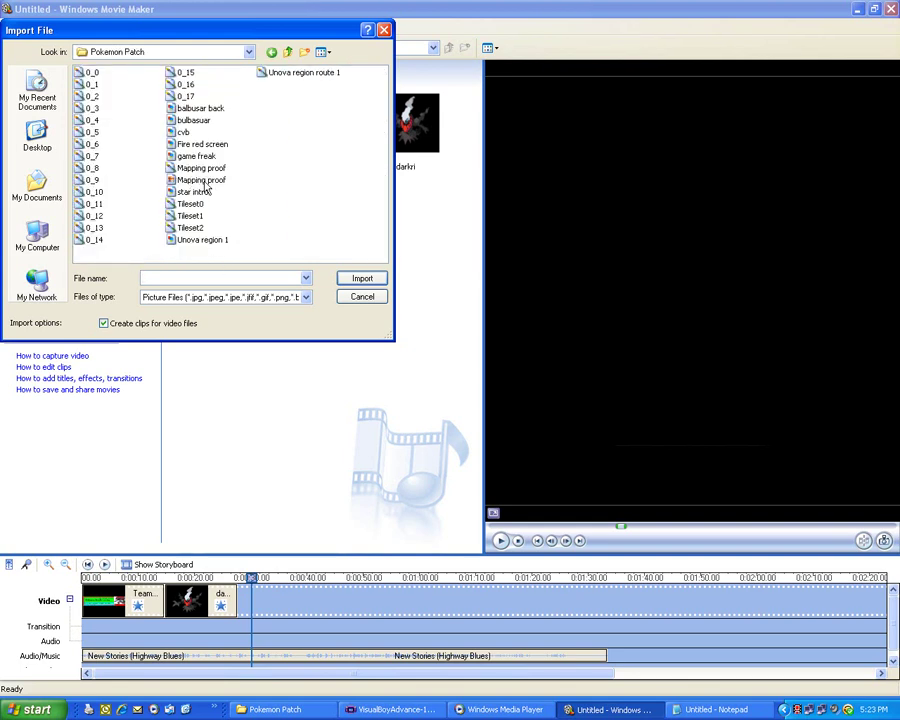
double_click(202, 180)
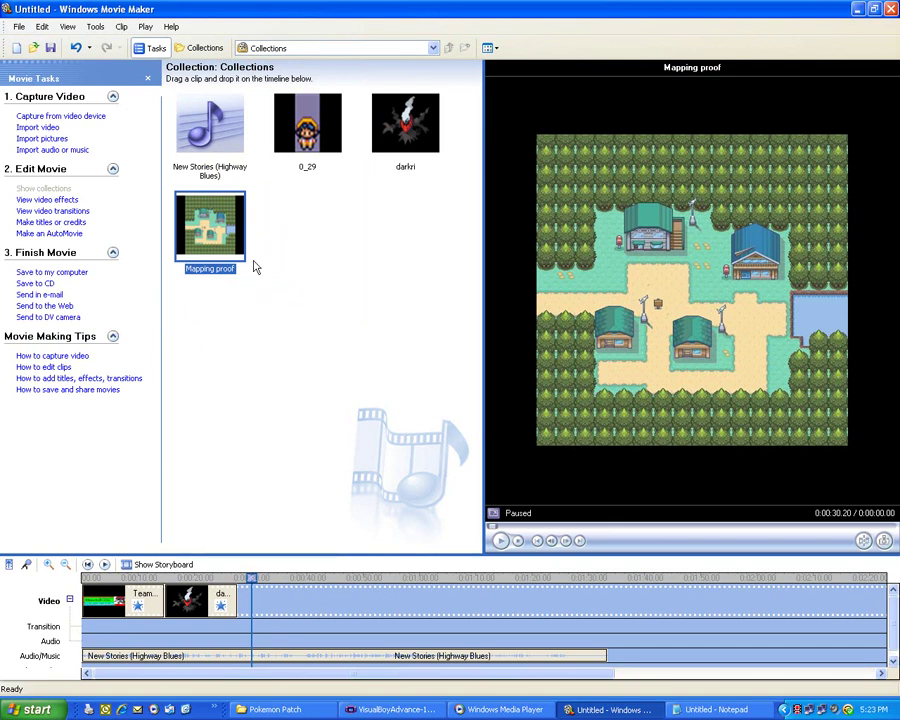
Delete the 0_29 picture from the collection.
left_click(316, 137)
right_click(305, 132)
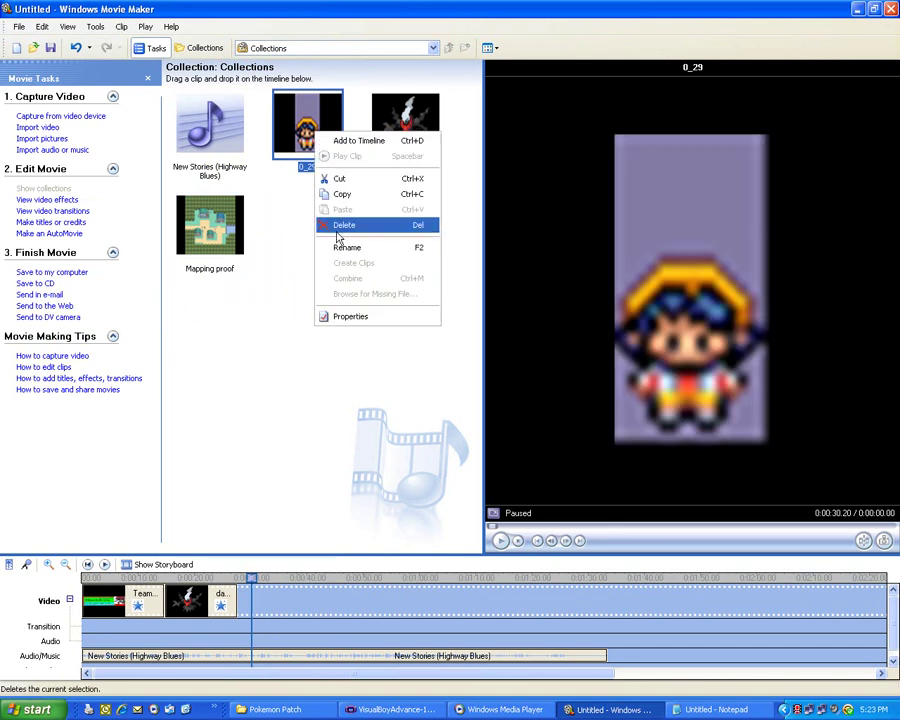
left_click(338, 223)
Place Mapping proof on the timeline right after the darkri clip.
left_click_drag(383, 167, 252, 600)
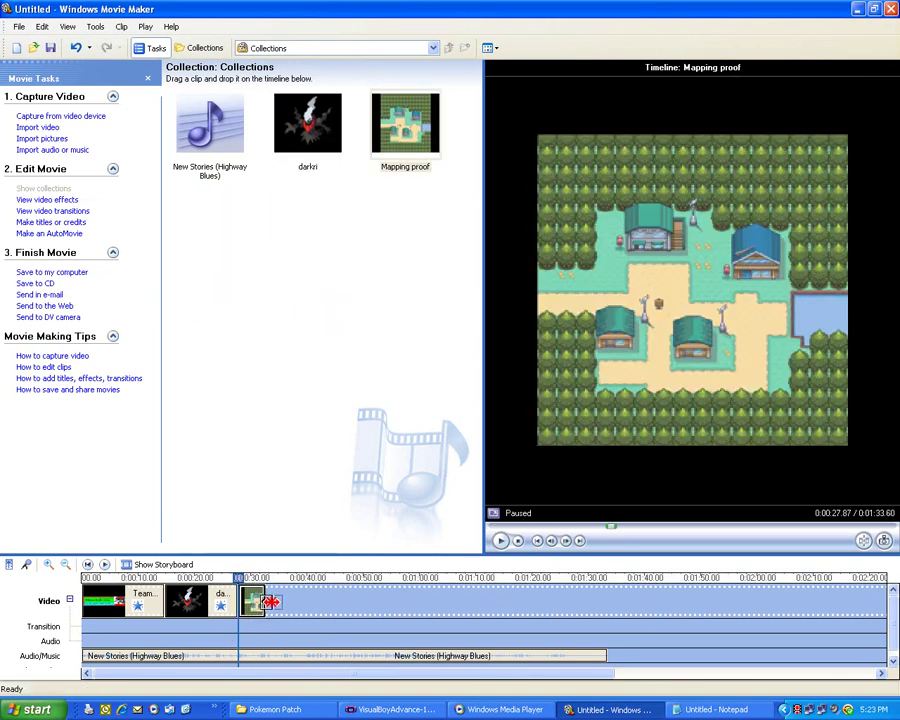
left_click_drag(252, 626, 254, 545)
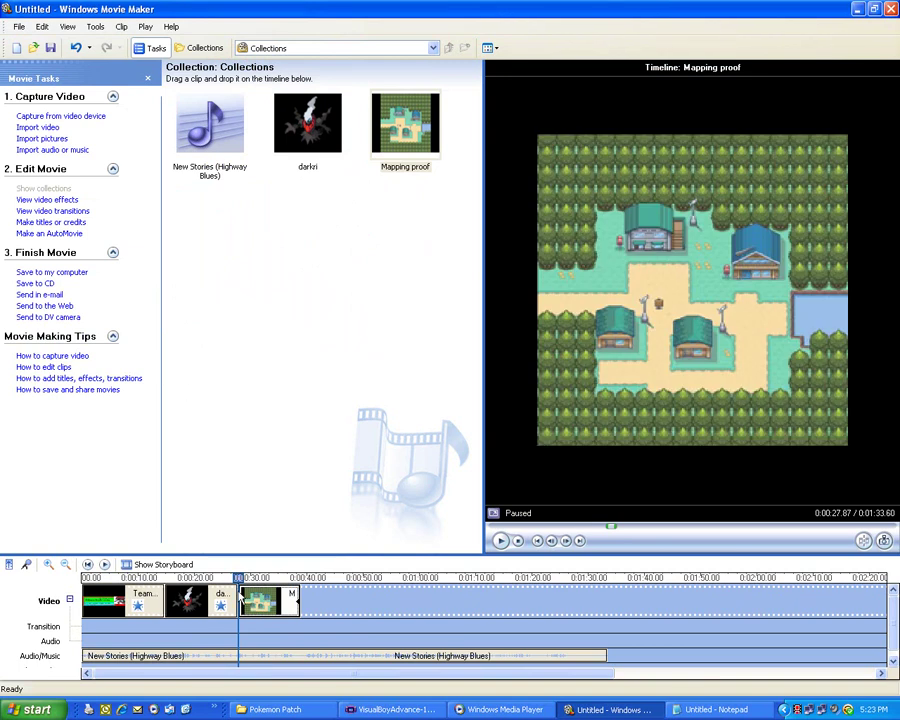
left_click(58, 199)
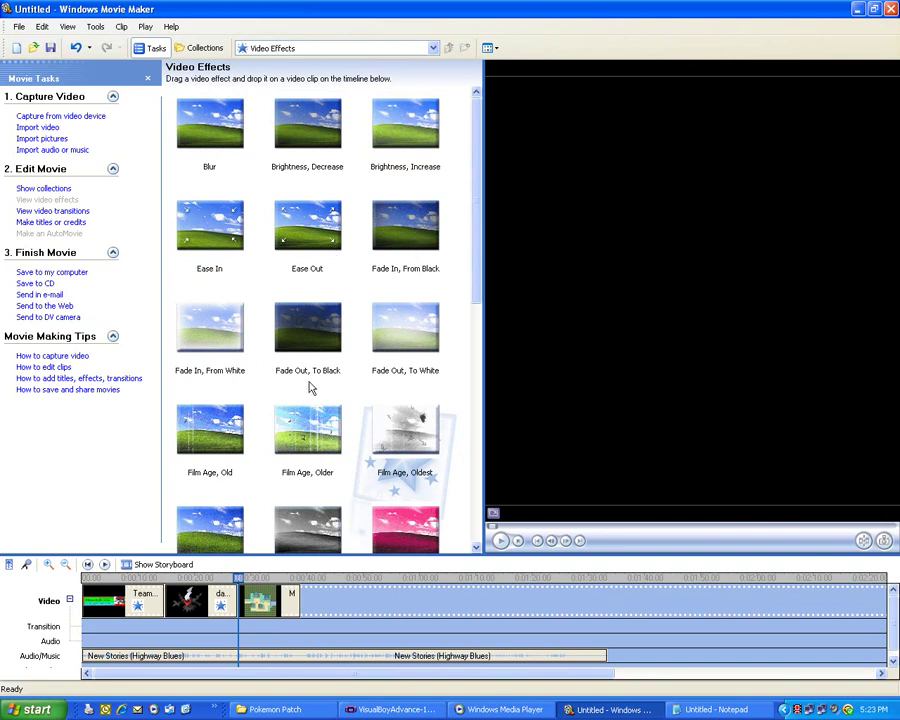
Apply the Pixelate effect to the Mapping proof clip and preview it.
left_click_drag(477, 287, 465, 572)
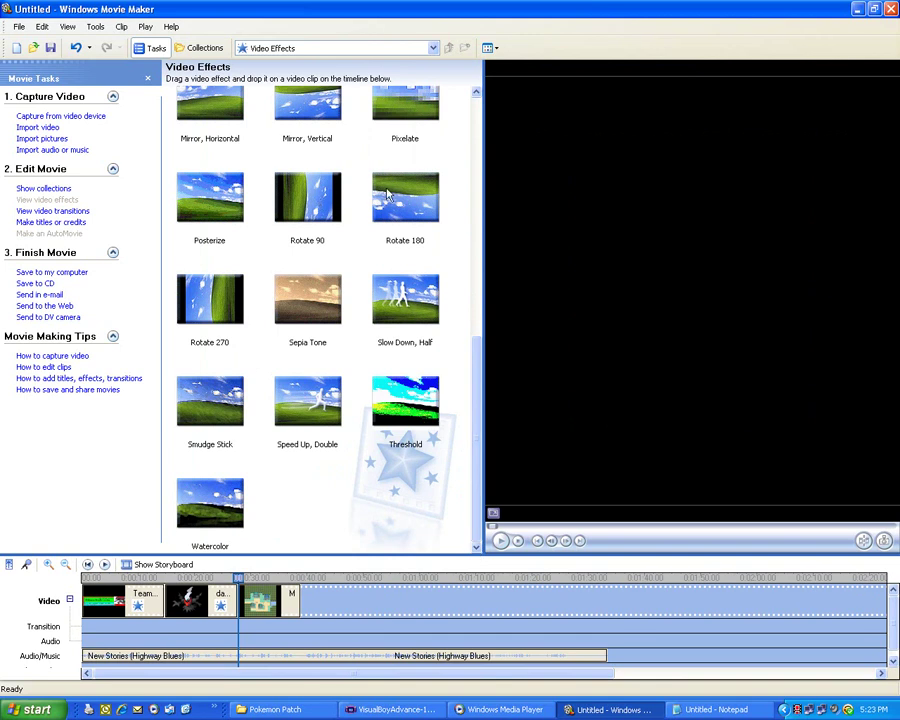
left_click_drag(385, 130, 283, 604)
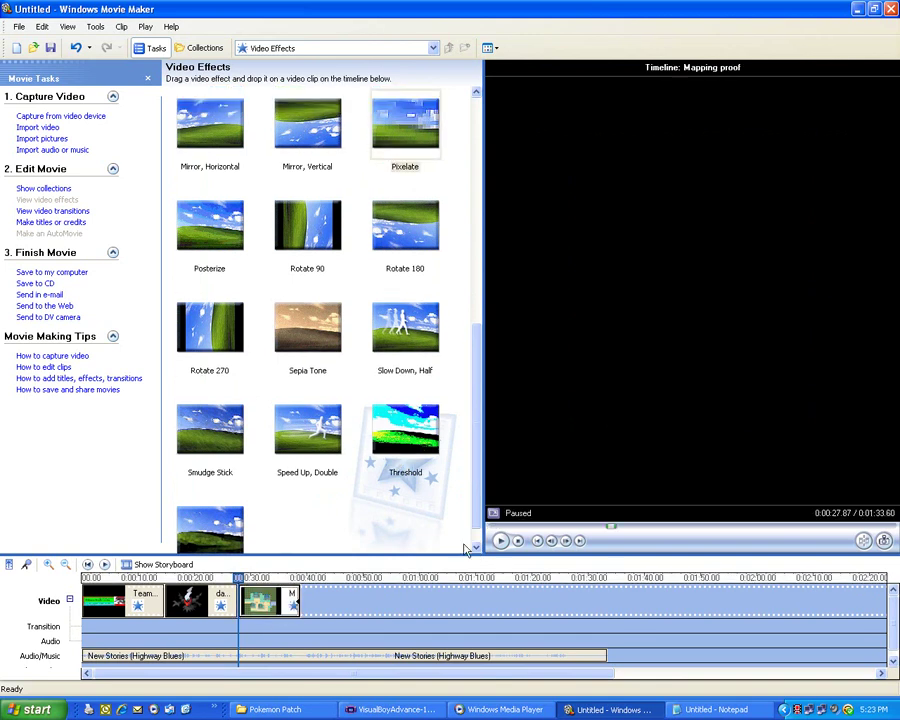
left_click(501, 541)
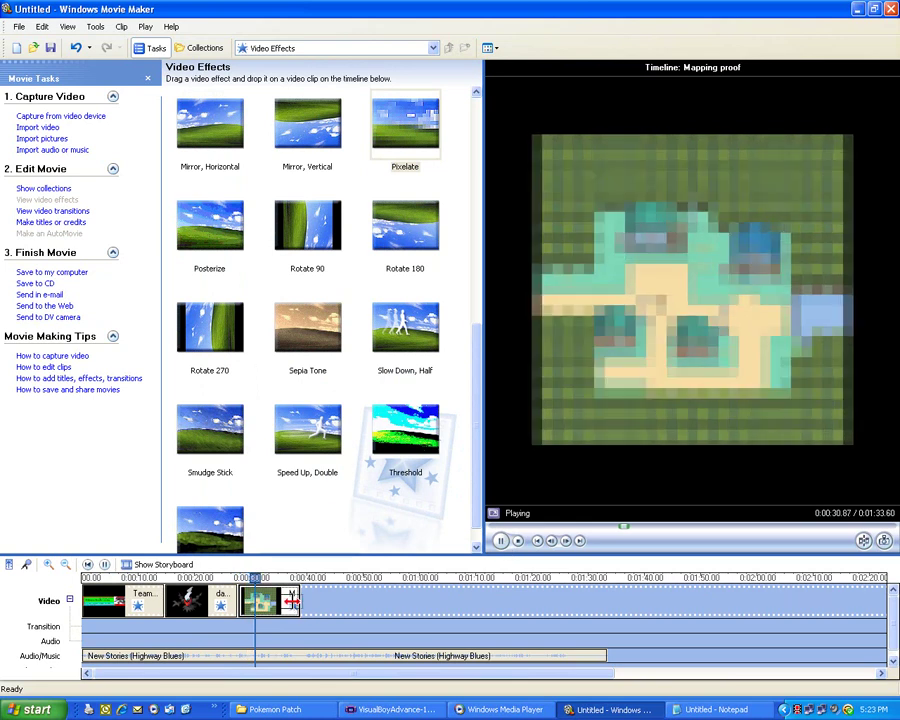
Lengthen Mapping proof and add the Slow Down, Half and Speed Up, Double effects.
left_click_drag(291, 601, 362, 601)
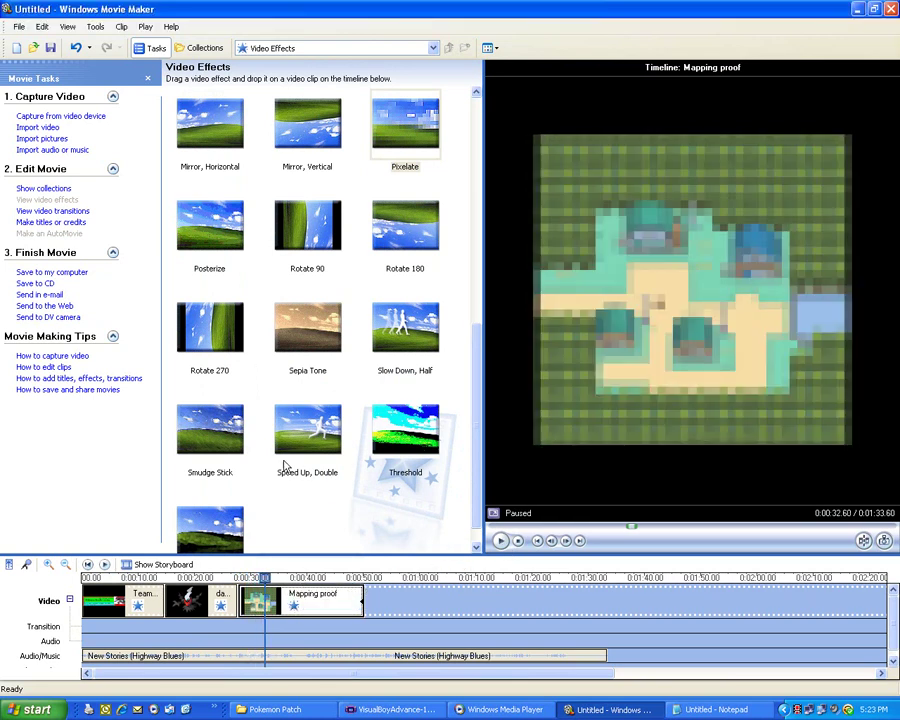
left_click_drag(405, 330, 289, 607)
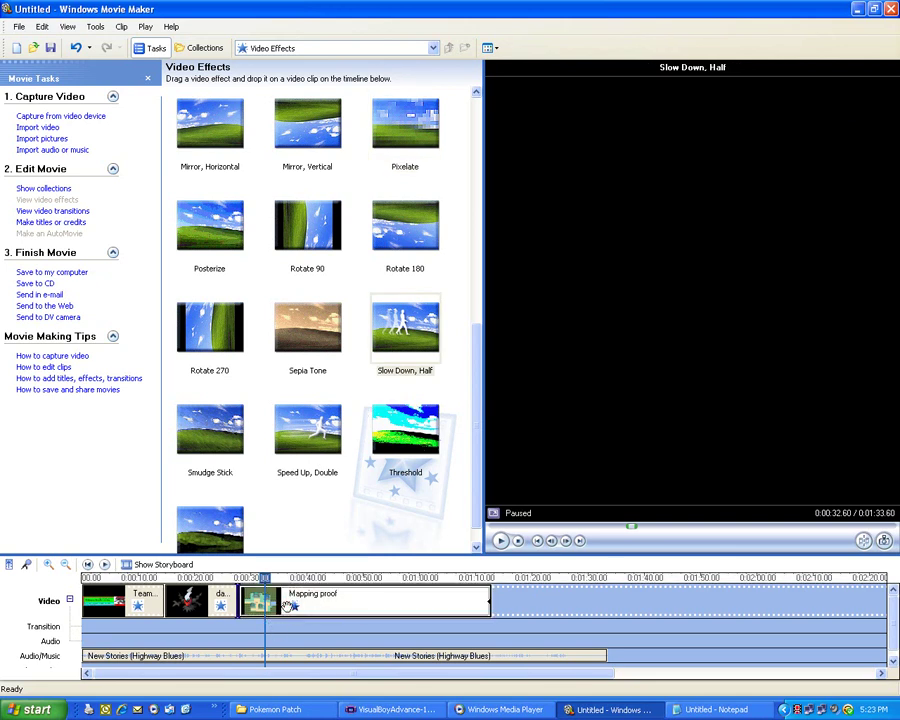
left_click(503, 541)
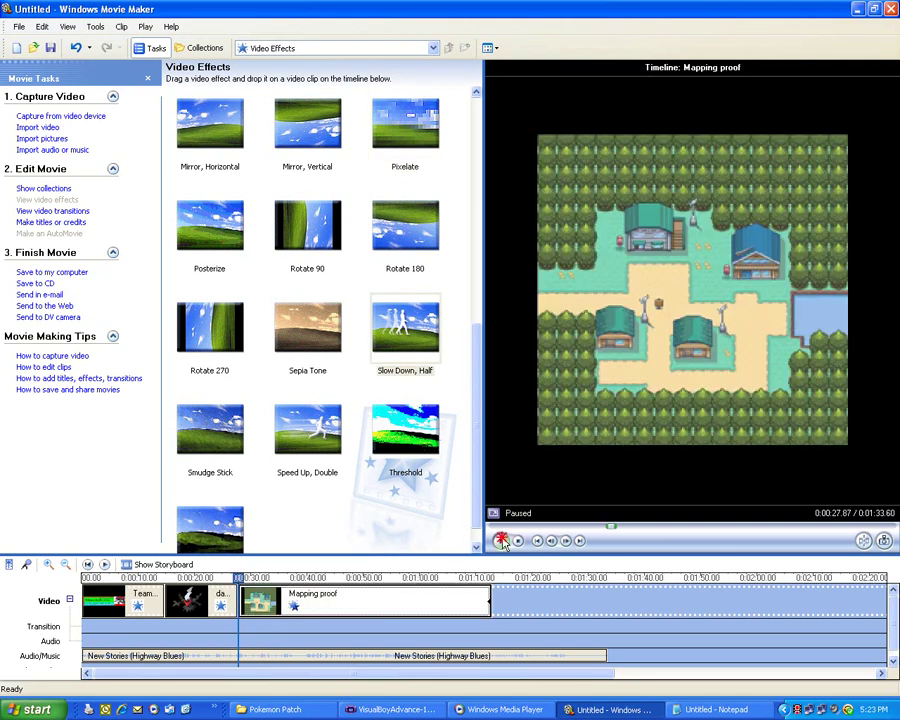
left_click(501, 540)
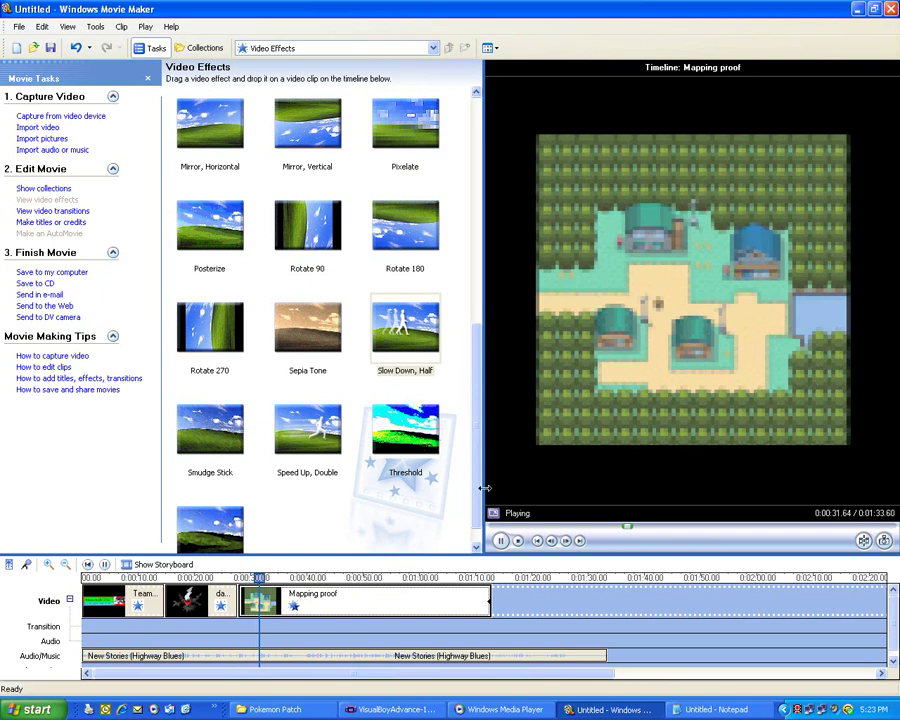
left_click(395, 343)
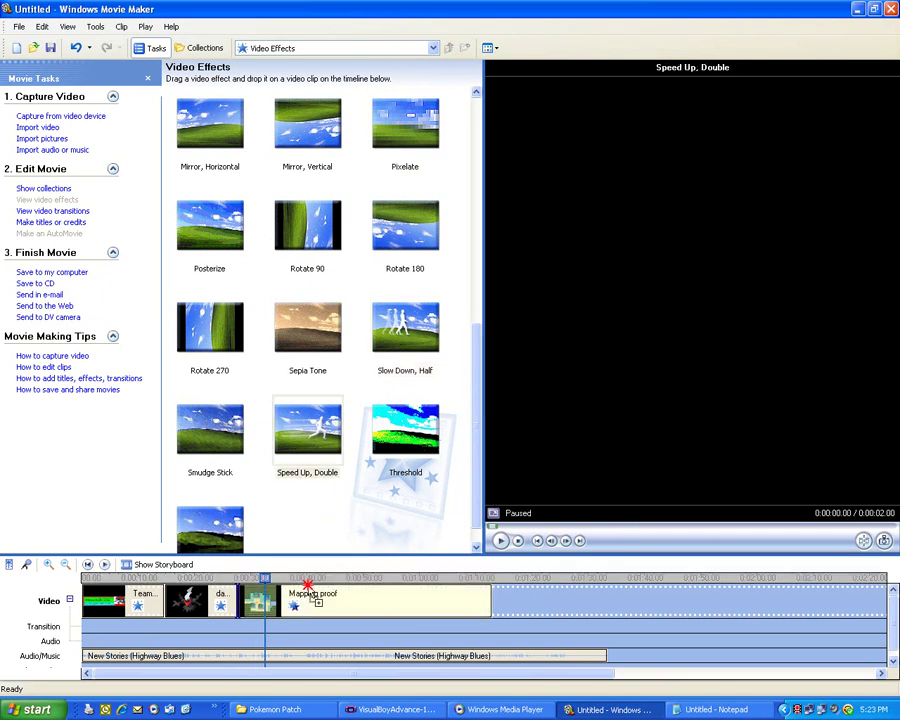
left_click_drag(316, 447, 310, 598)
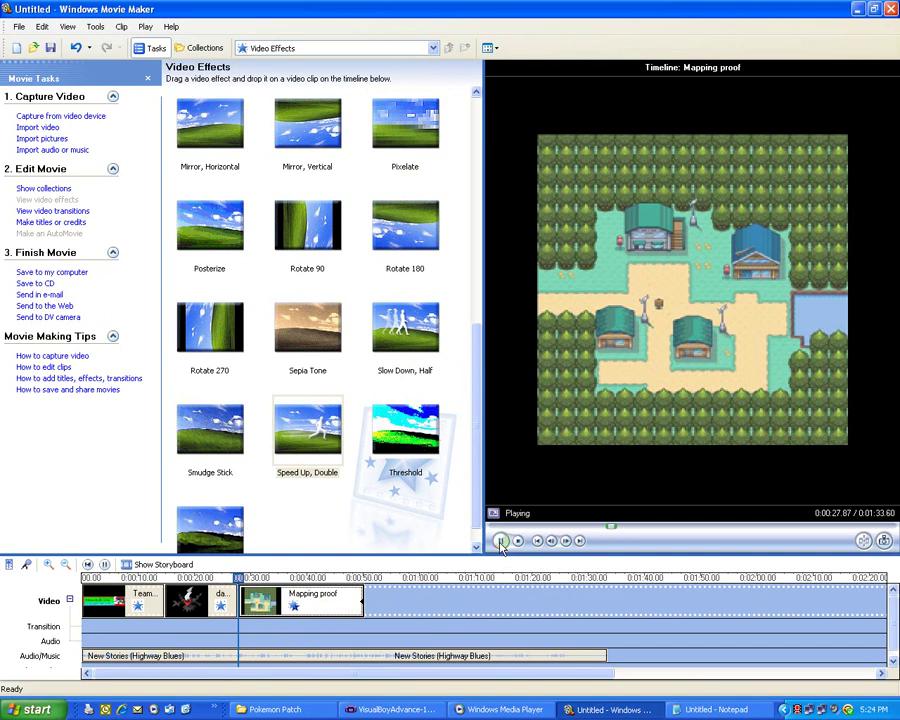
Remove Slow Down, Half, Speed Up, Double and Pixelate from Mapping proof in the Video Effects dialog.
right_click(291, 604)
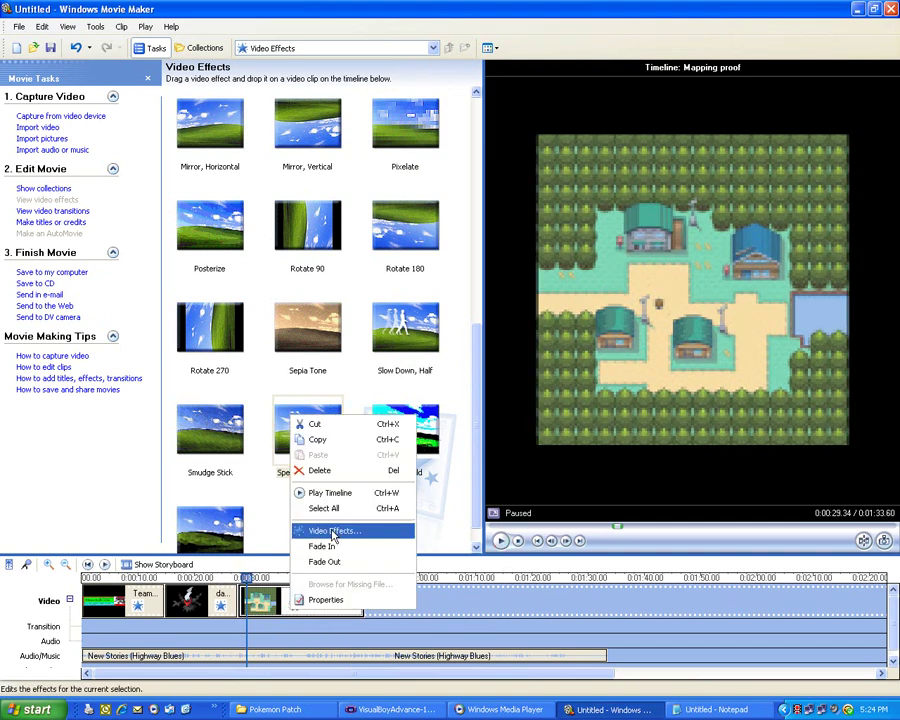
left_click(352, 531)
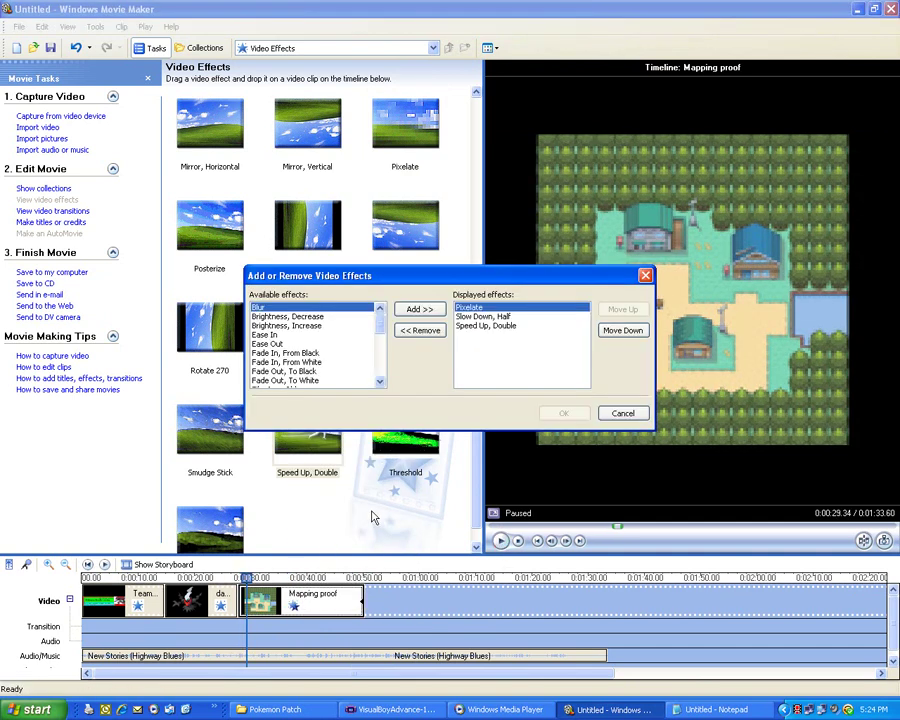
left_click(462, 325)
left_click(468, 316)
left_click(437, 331)
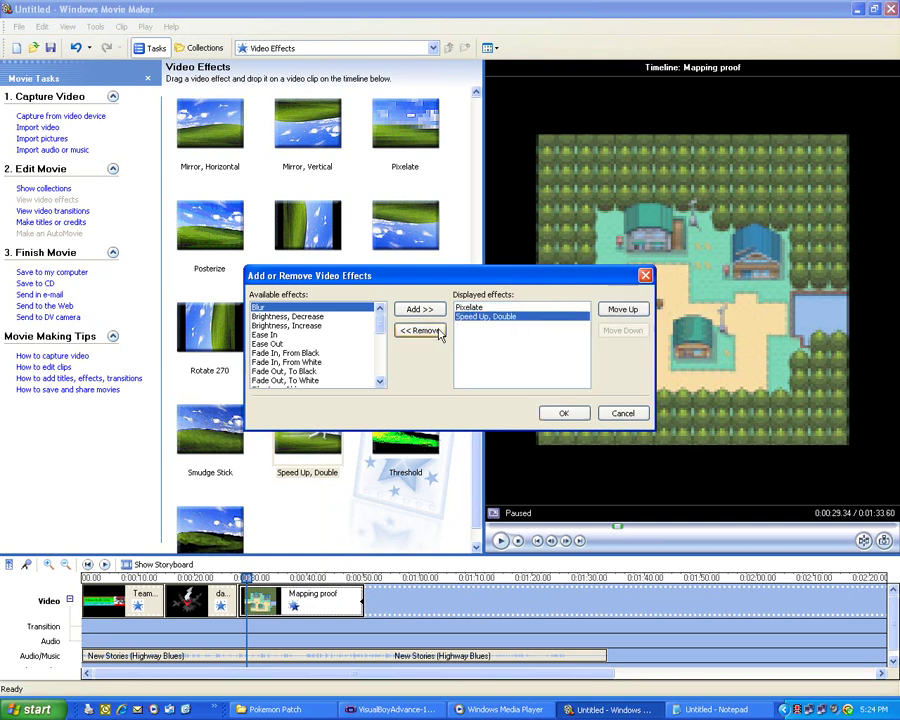
left_click(437, 331)
left_click(435, 331)
left_click(563, 416)
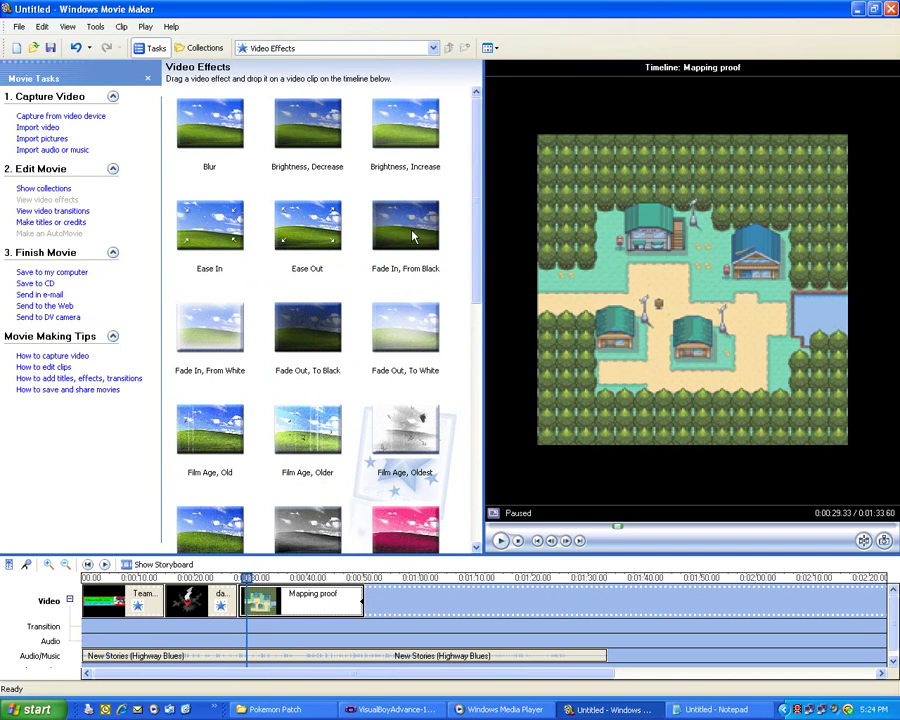
Add Fade In, From Black to Mapping proof, preview it, and start a picture import.
left_click_drag(412, 236, 295, 600)
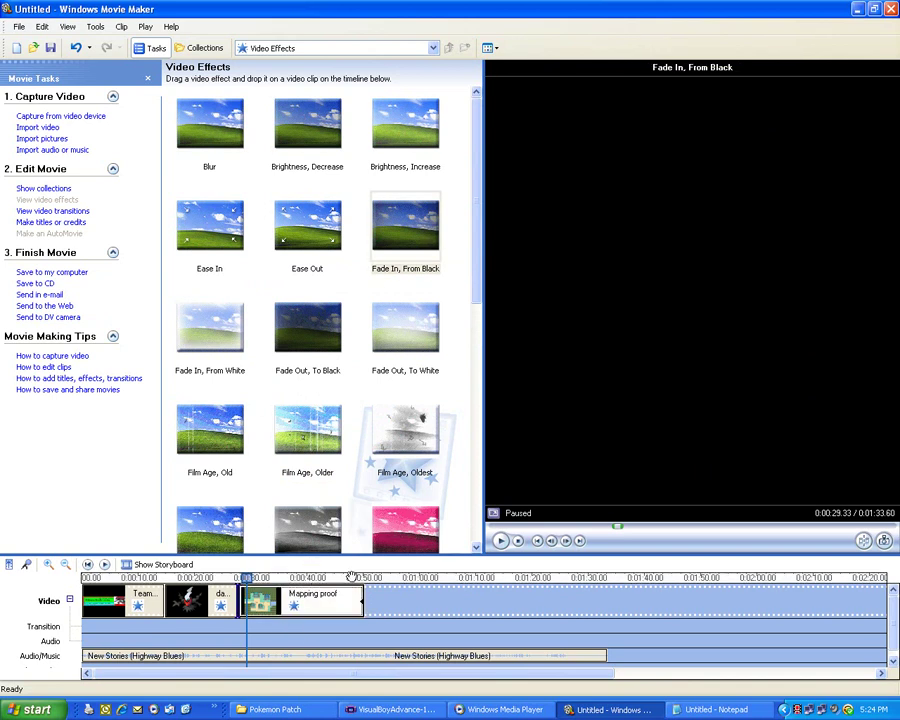
left_click(501, 541)
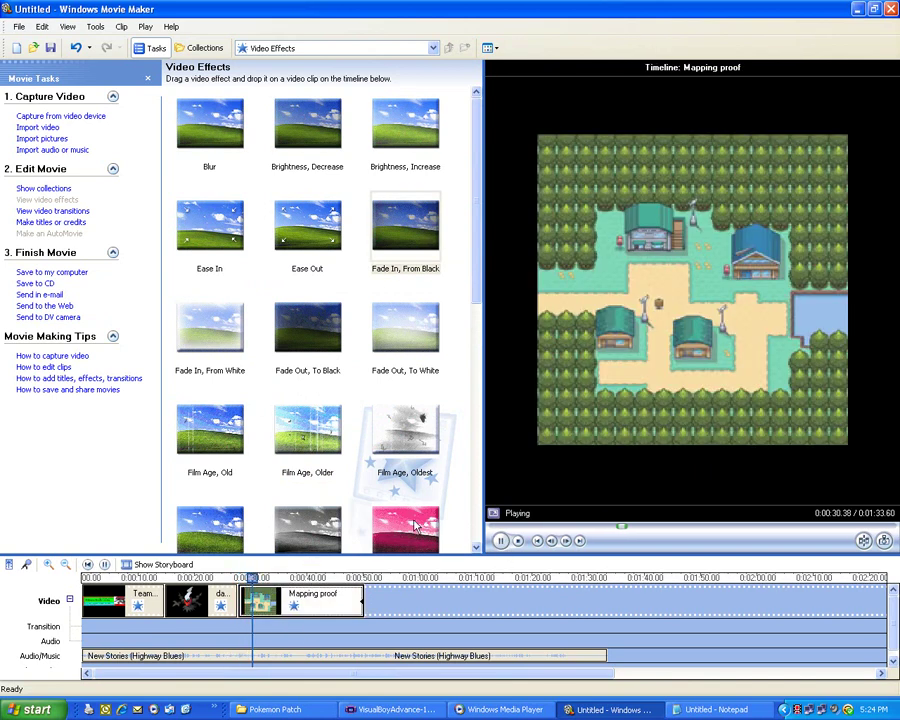
left_click(44, 140)
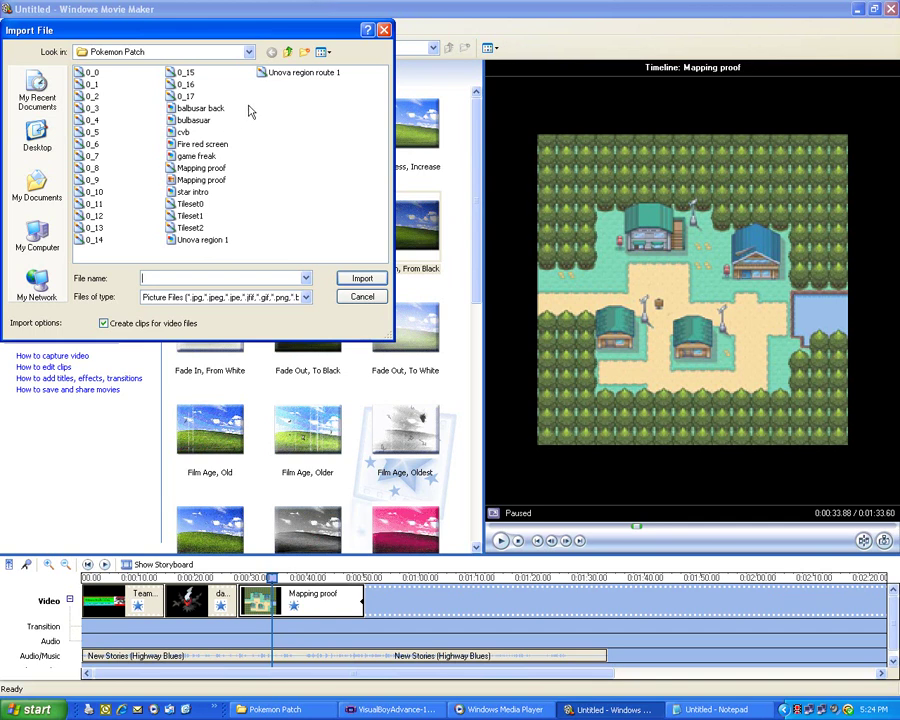
Import Unova region route 1 and drop it on the timeline after Mapping proof.
double_click(295, 72)
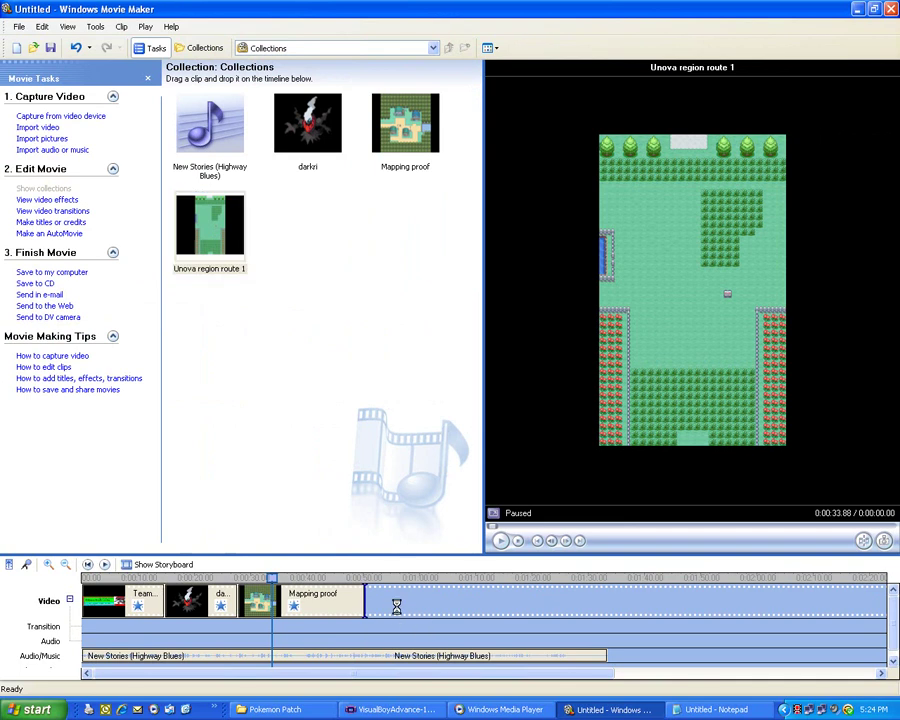
left_click_drag(215, 243, 398, 605)
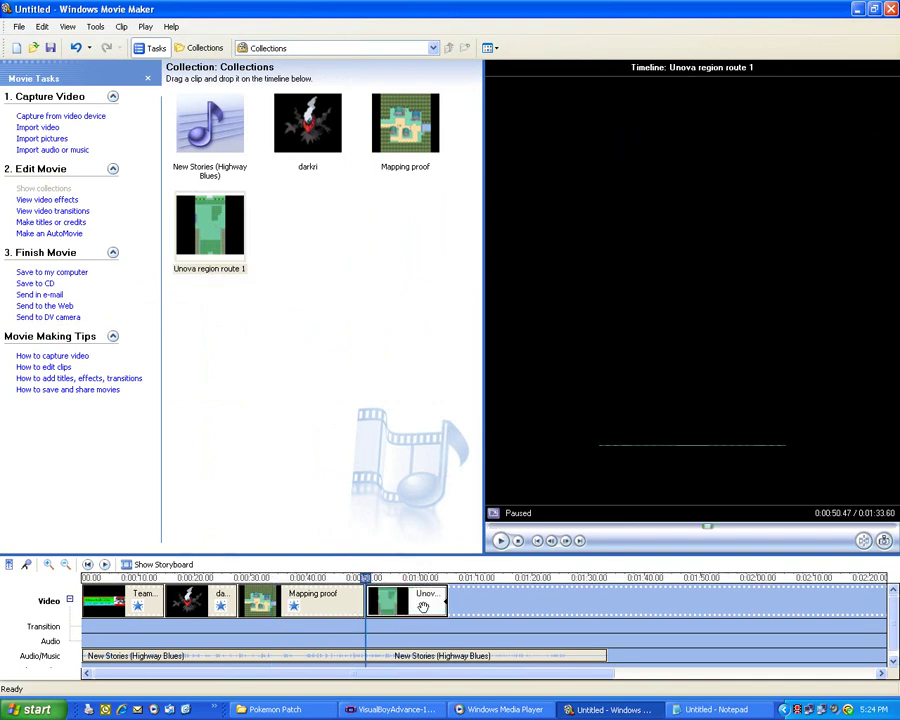
Make the Unova region route 1 clip fade in from black.
right_click(416, 598)
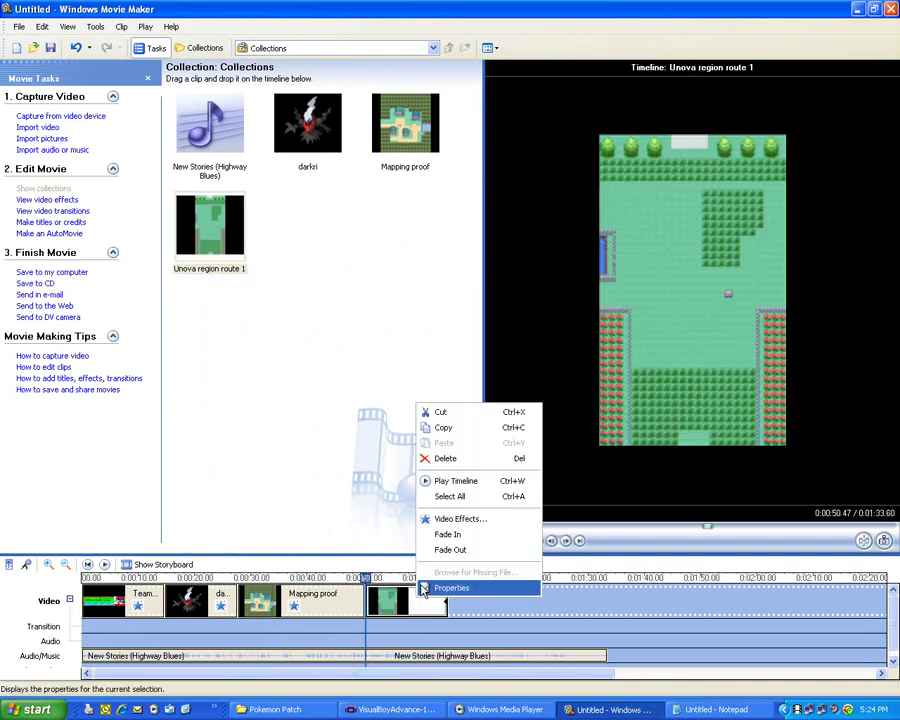
left_click(472, 537)
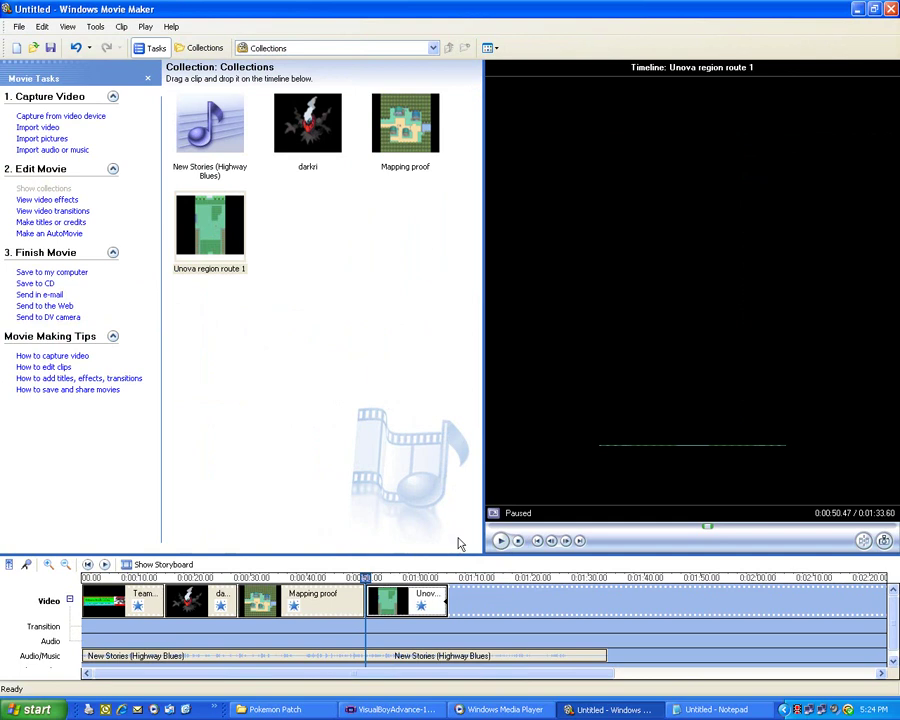
right_click(418, 606)
left_click(498, 538)
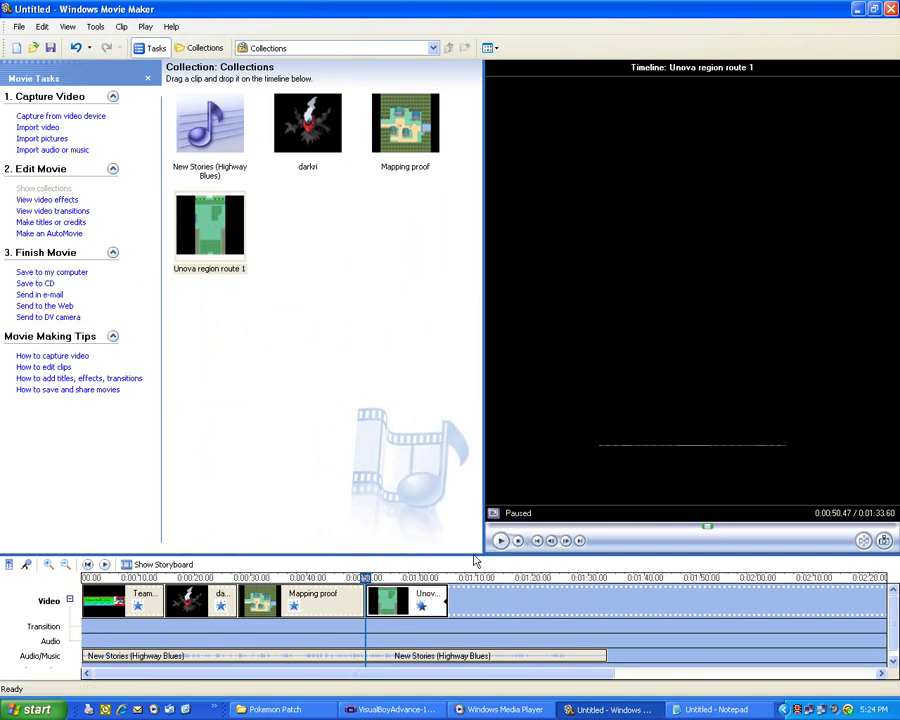
right_click(326, 596)
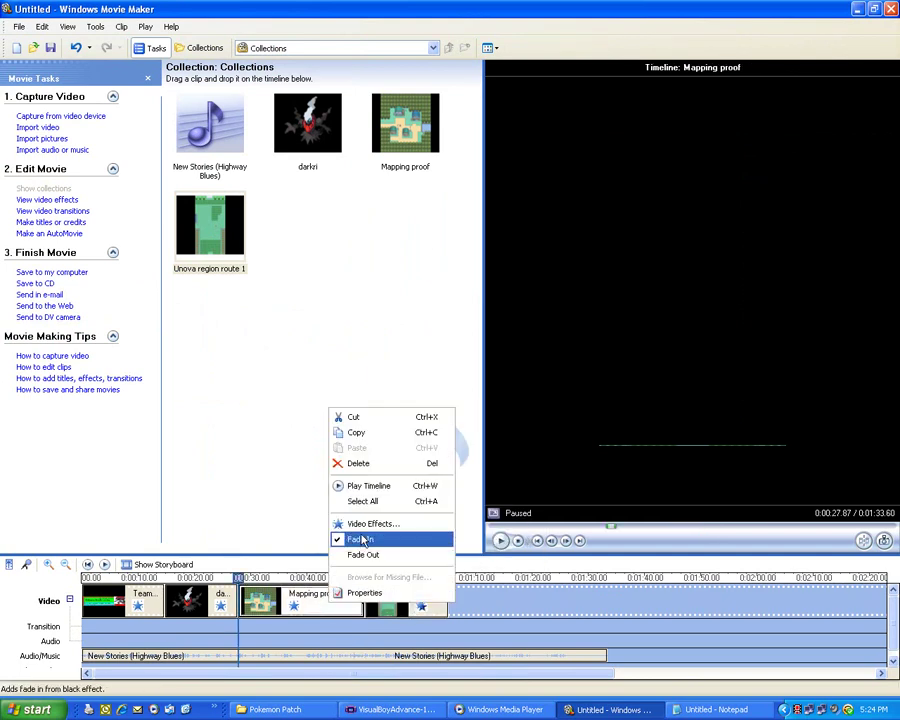
key("Escape")
Make the darkri and Team snivy banner1 clips fade out, then play the movie.
right_click(196, 596)
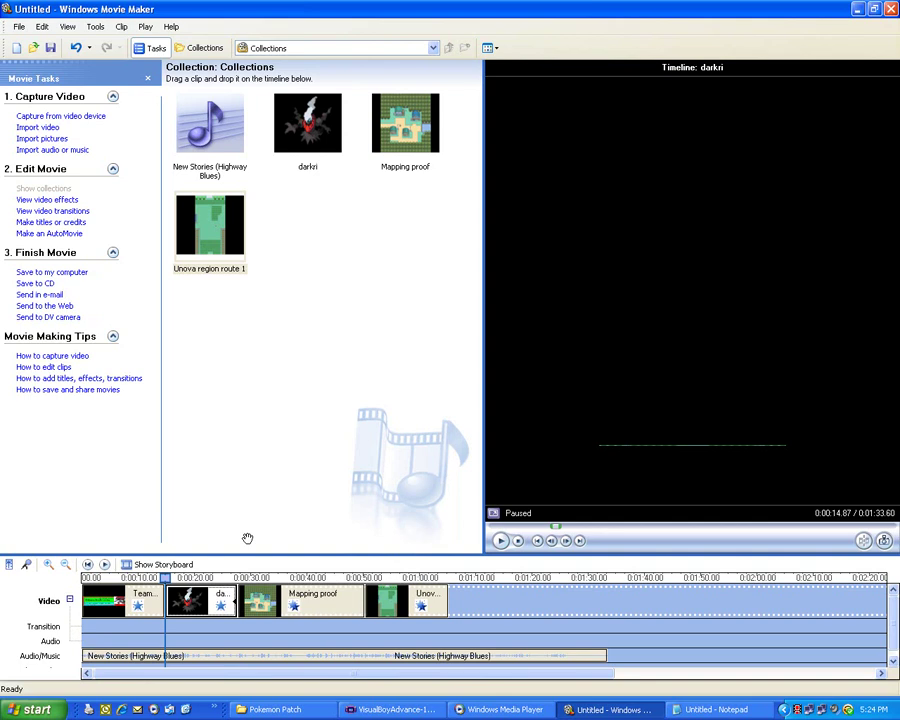
left_click(257, 548)
right_click(120, 598)
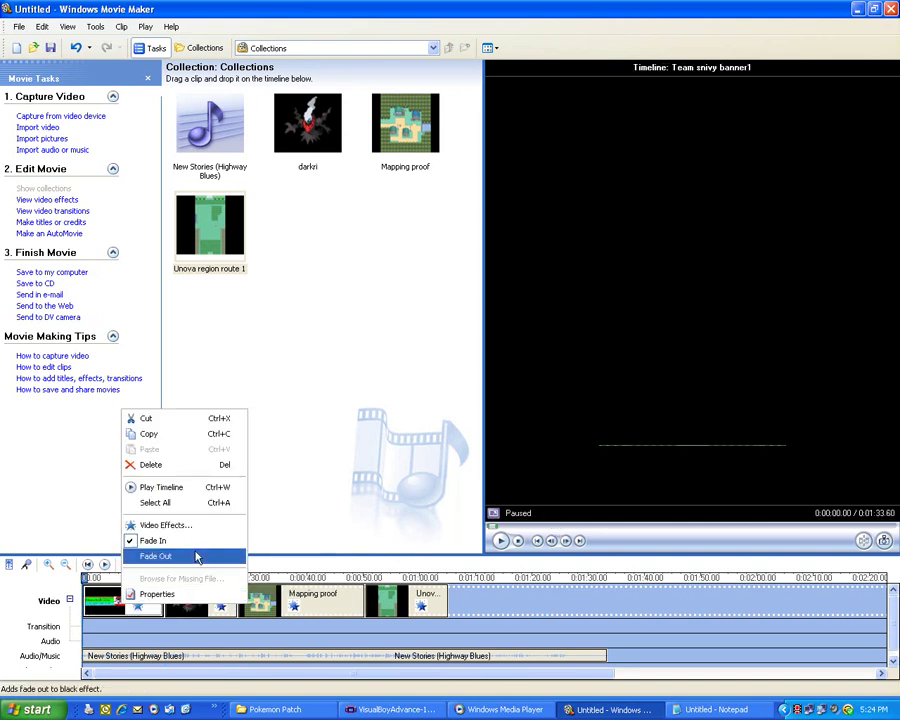
left_click(195, 551)
key("space")
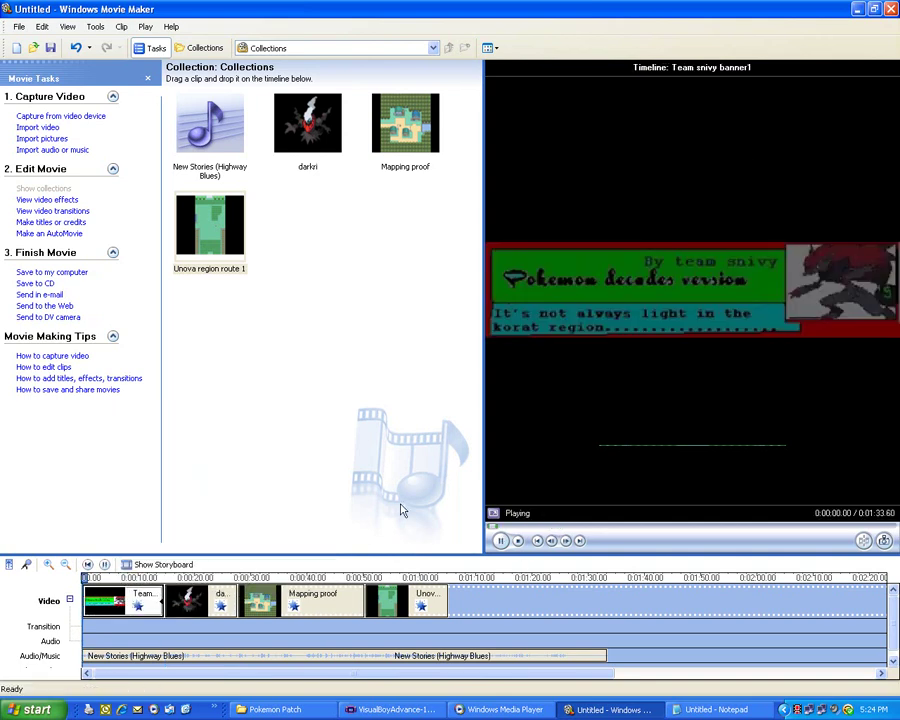